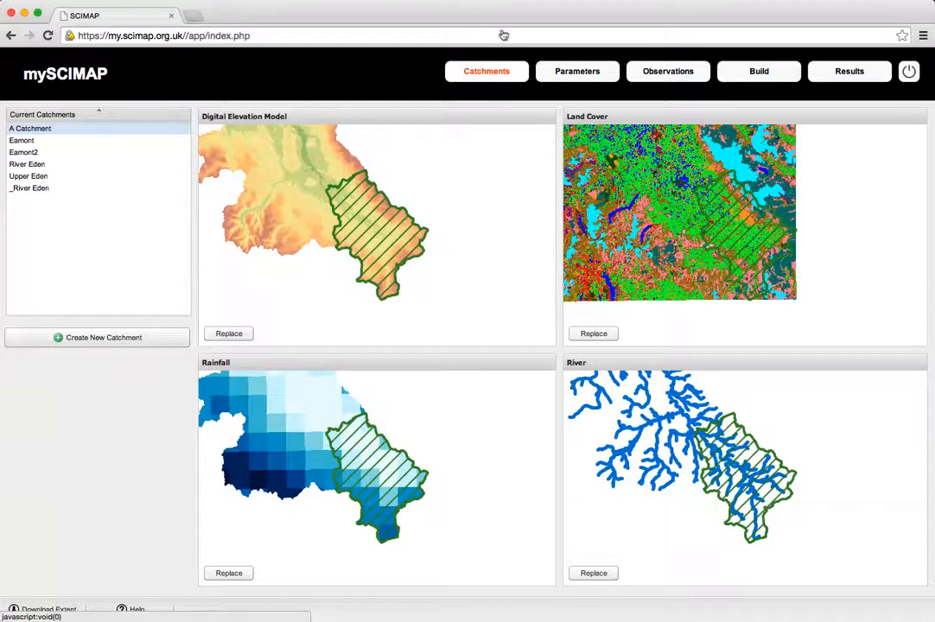
pyautogui.click(567, 75)
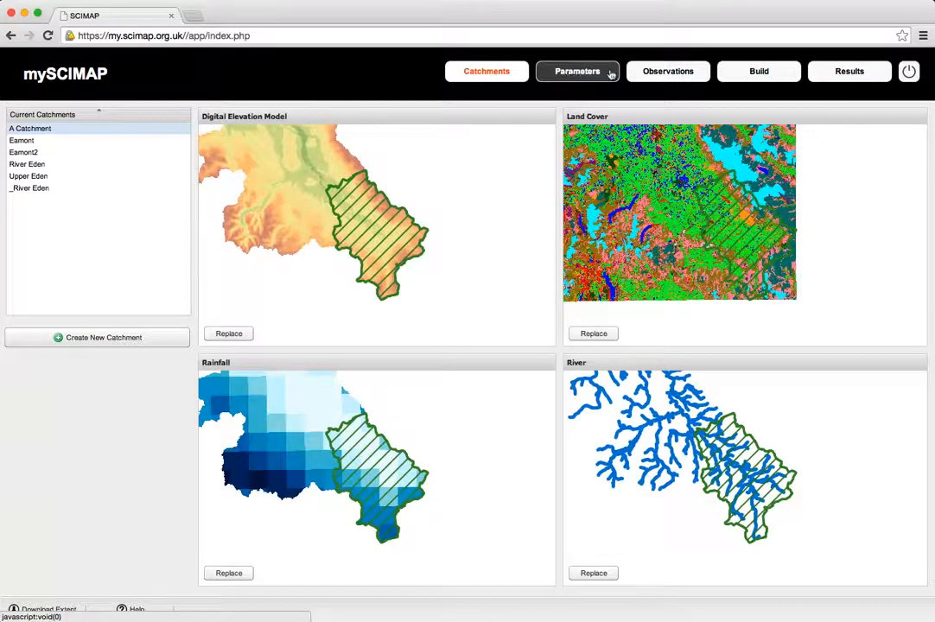
pyautogui.click(646, 75)
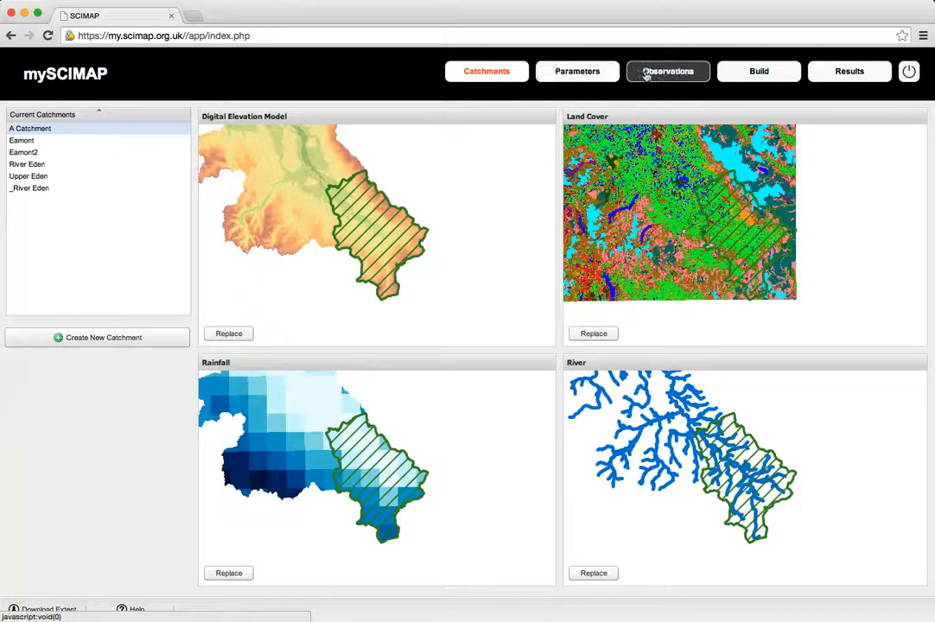
pyautogui.click(759, 73)
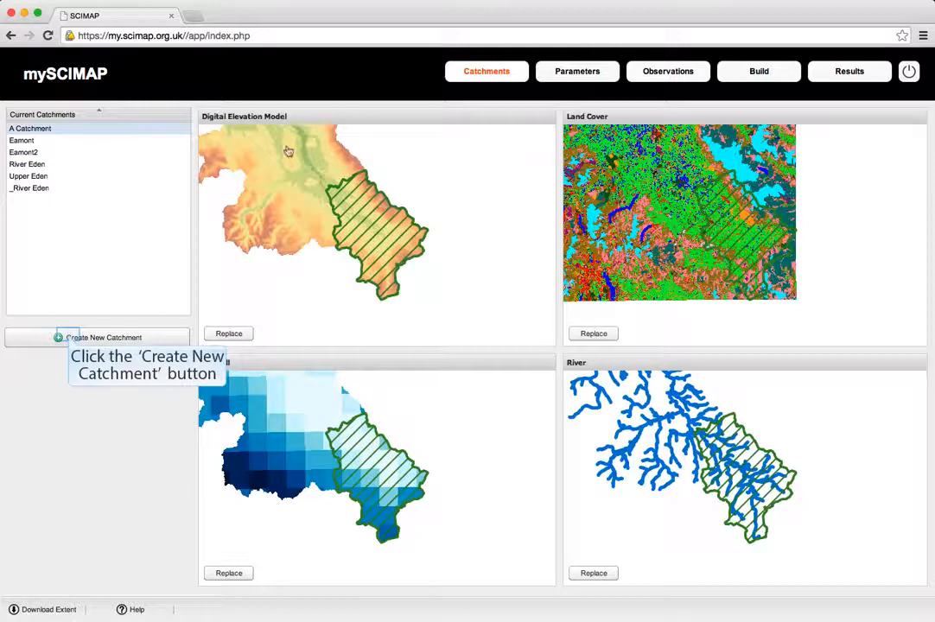
# Step: Start a new catchment outline and place its drain point on the elevation model, in the valley mouth east of Keswick
pyautogui.click(69, 337)
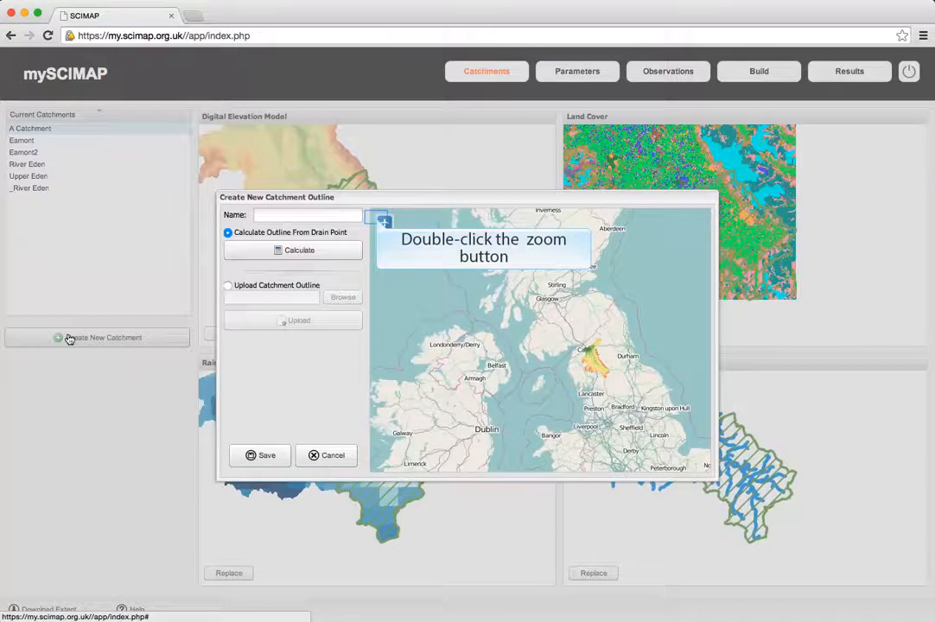
pyautogui.doubleClick(380, 222)
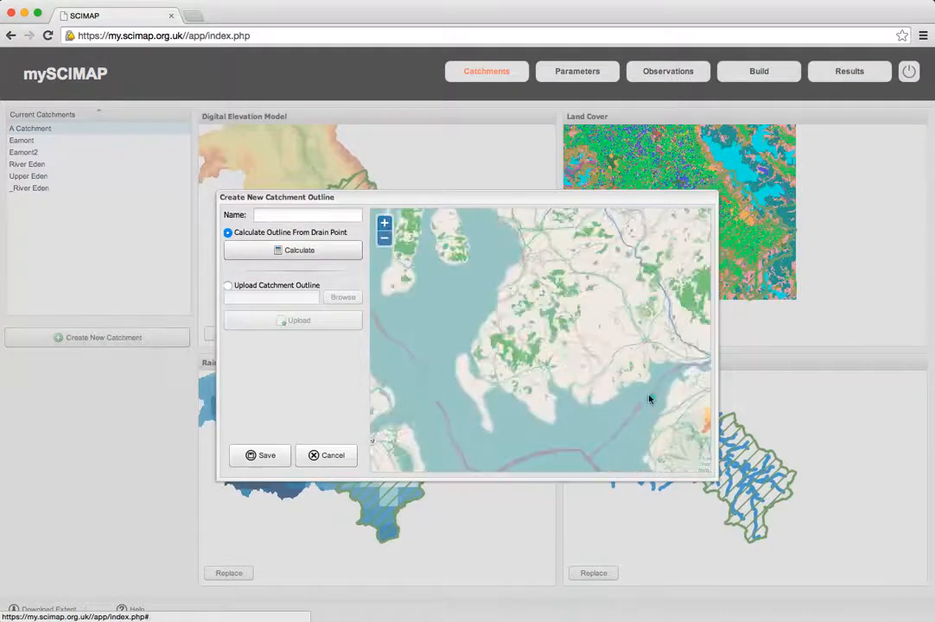
pyautogui.moveTo(649, 396); pyautogui.dragTo(449, 301)
pyautogui.doubleClick(380, 223)
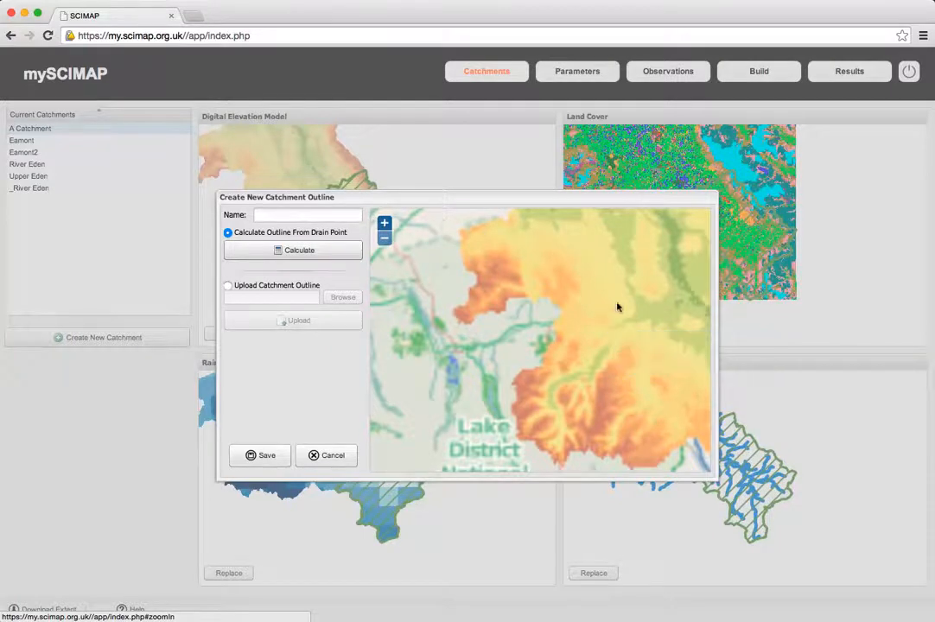
pyautogui.click(620, 324)
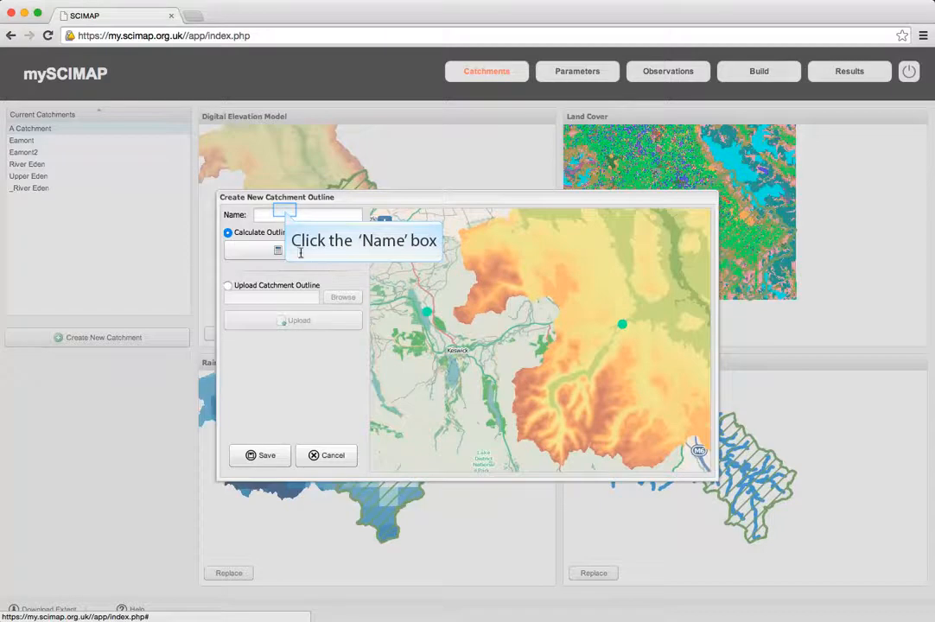
# Step: Name the catchment River Eamont, calculate its outline from the drain point and save it
pyautogui.click(284, 212)
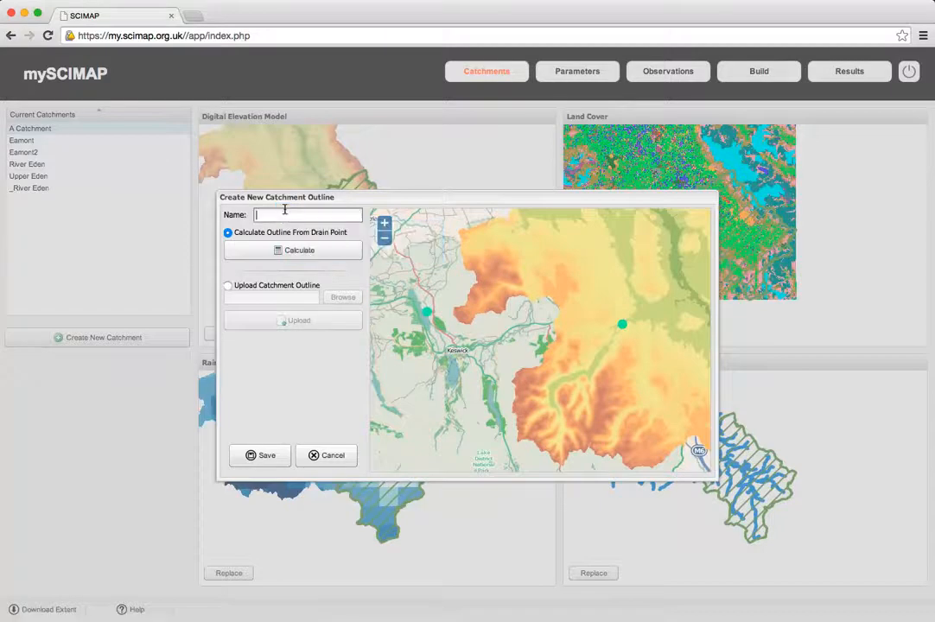
pyautogui.write('River Eamont')
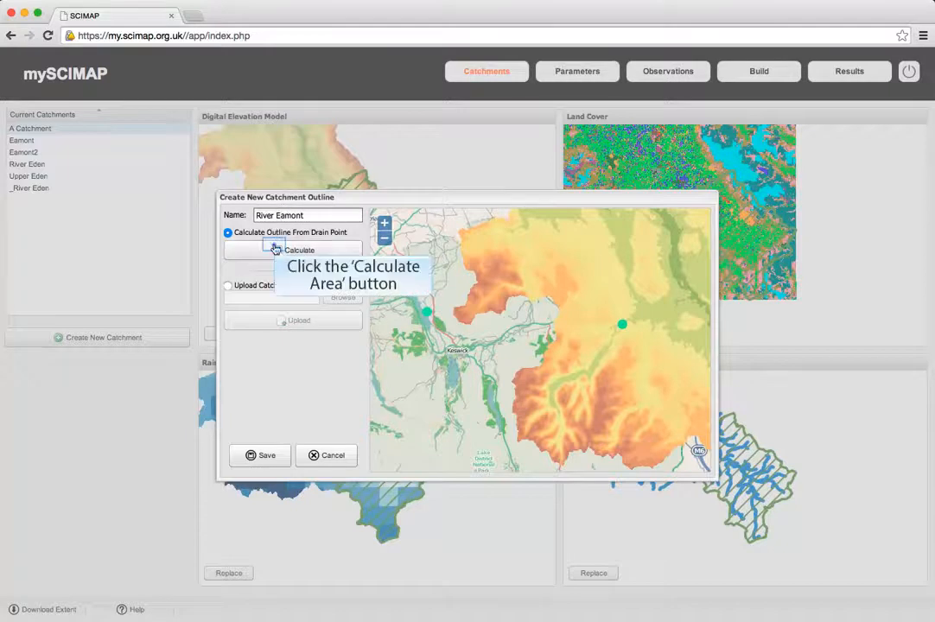
pyautogui.click(275, 250)
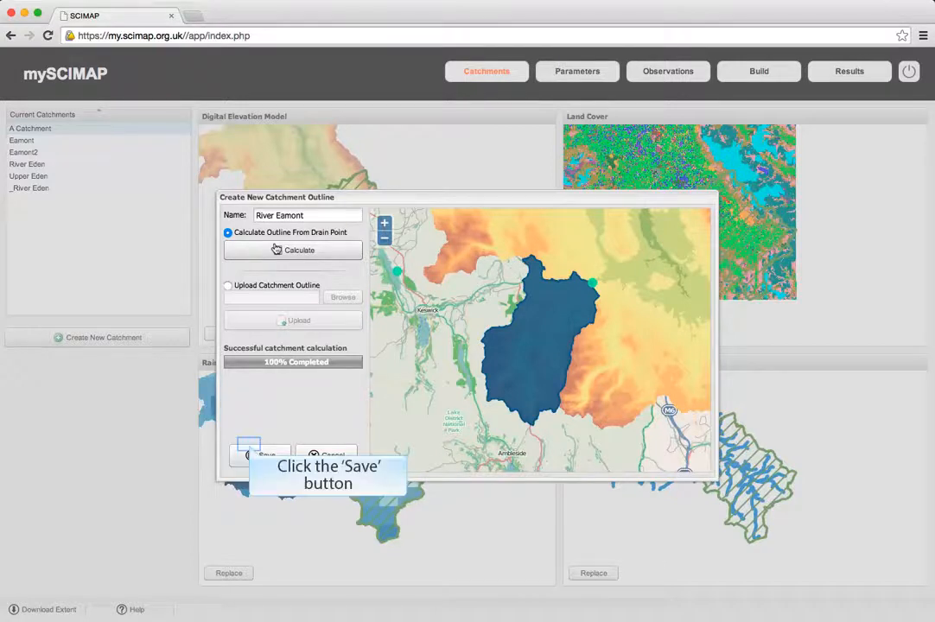
pyautogui.click(259, 455)
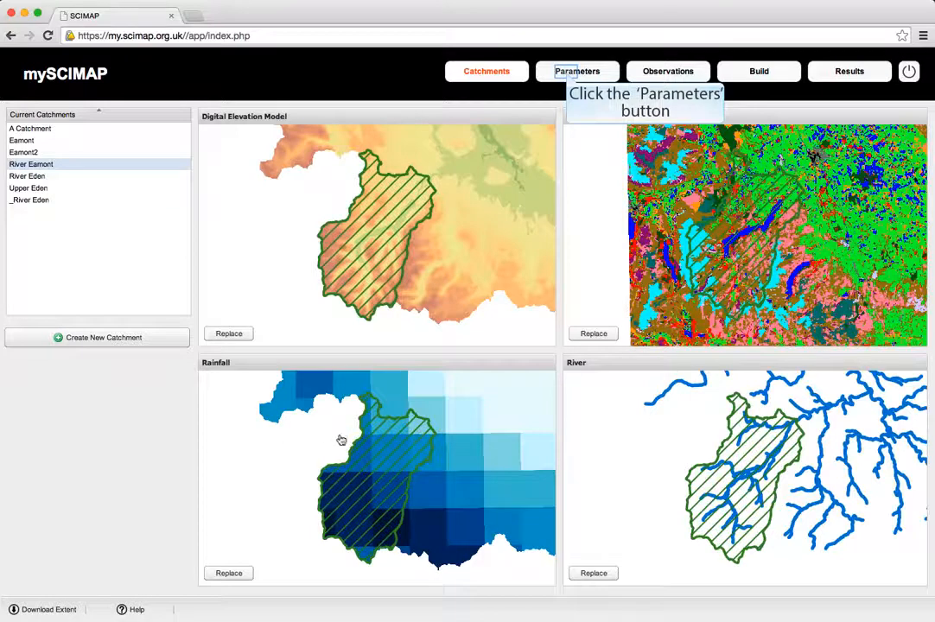
# Step: Start a new parameter set named River Eamont
pyautogui.click(566, 76)
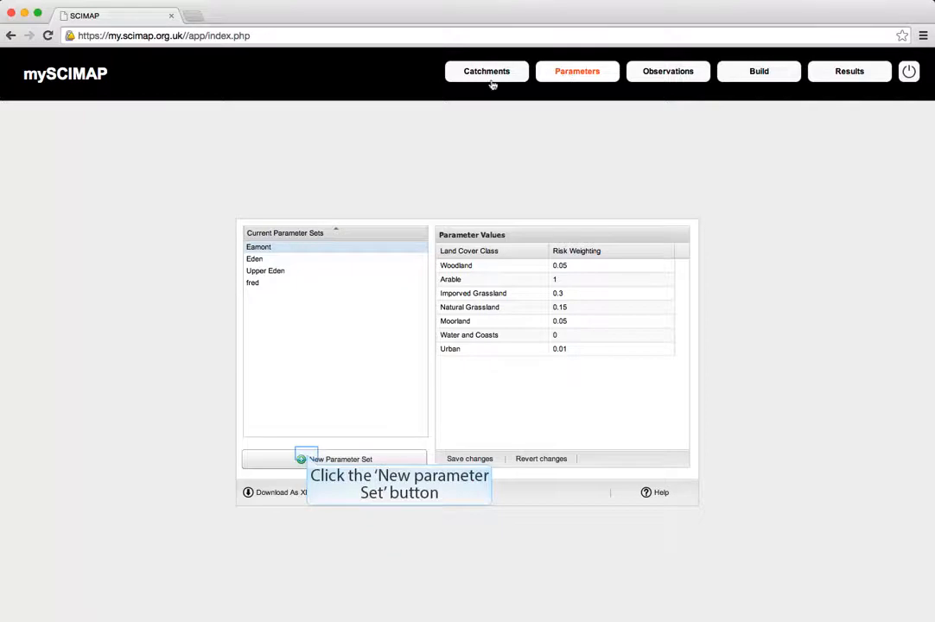
pyautogui.click(306, 458)
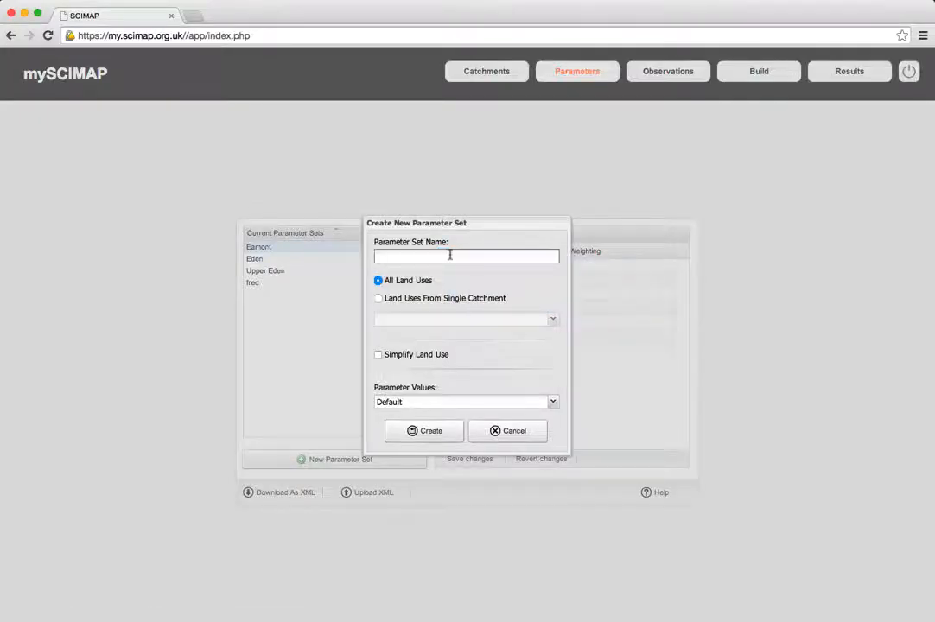
pyautogui.write('River Eamont')
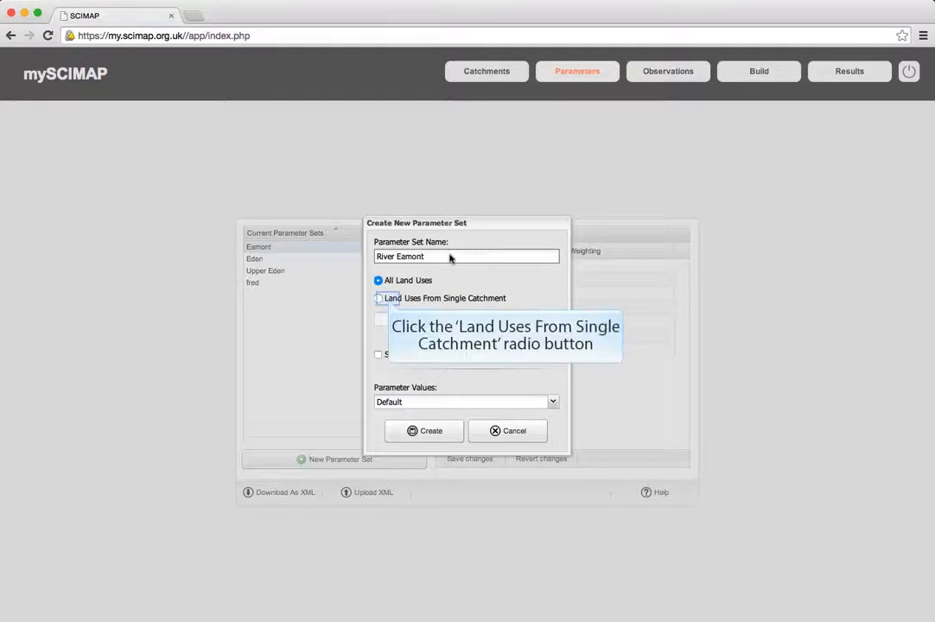
# Step: Create the parameter set with land uses from the single catchment River Eamont, simplified land use and default parameter values
pyautogui.click(388, 301)
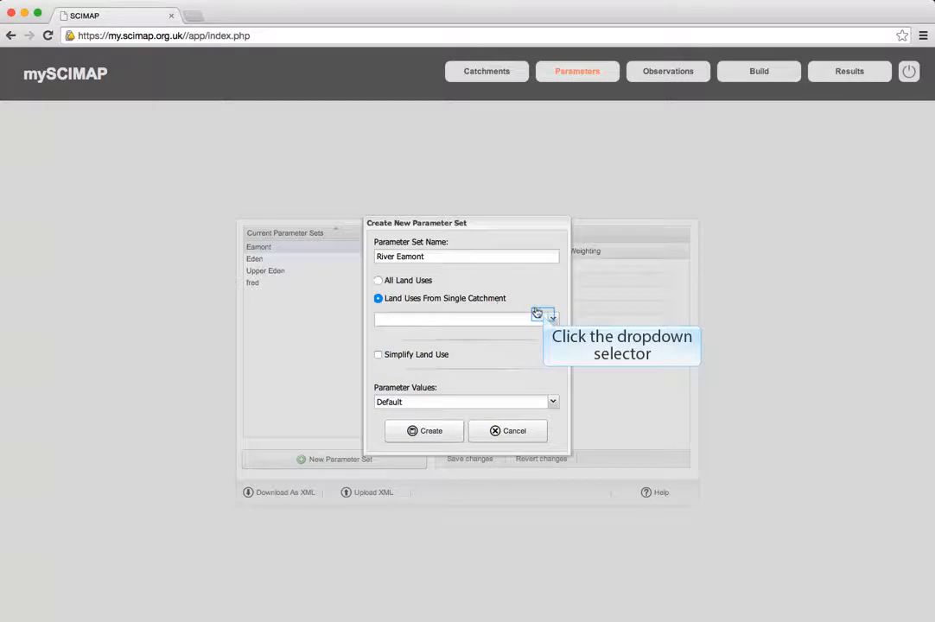
pyautogui.click(547, 318)
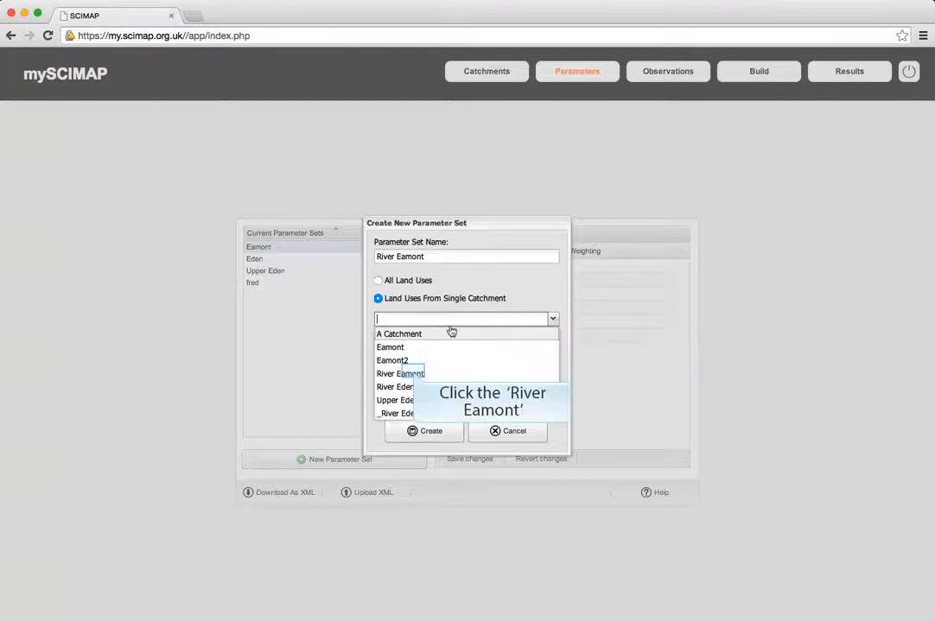
pyautogui.click(419, 374)
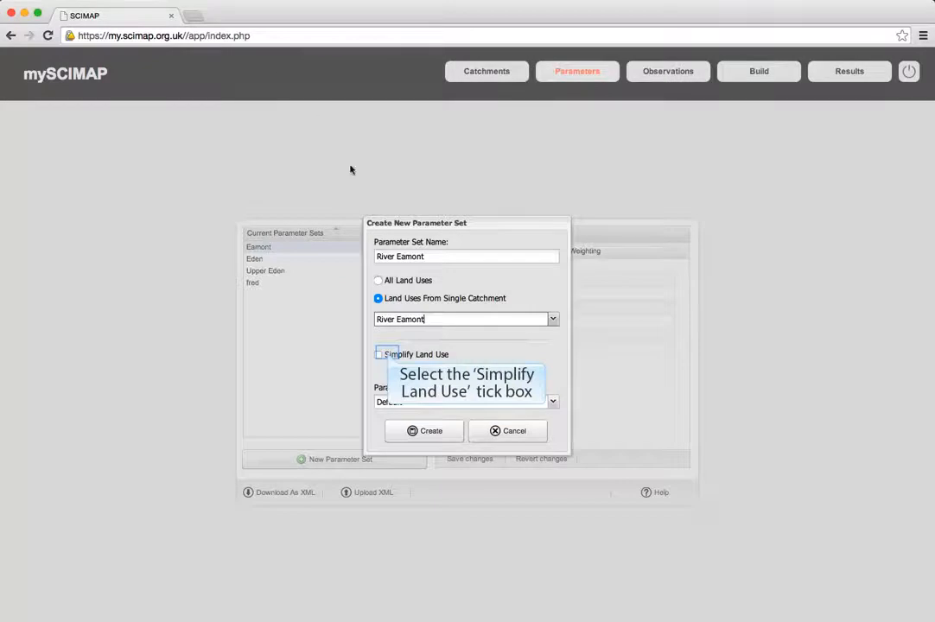
pyautogui.click(388, 356)
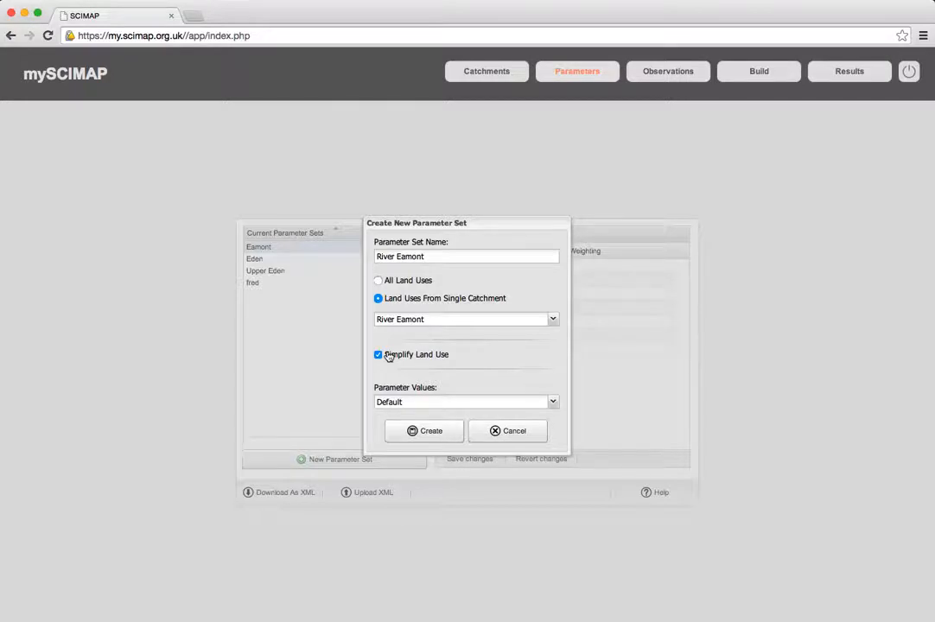
pyautogui.click(425, 431)
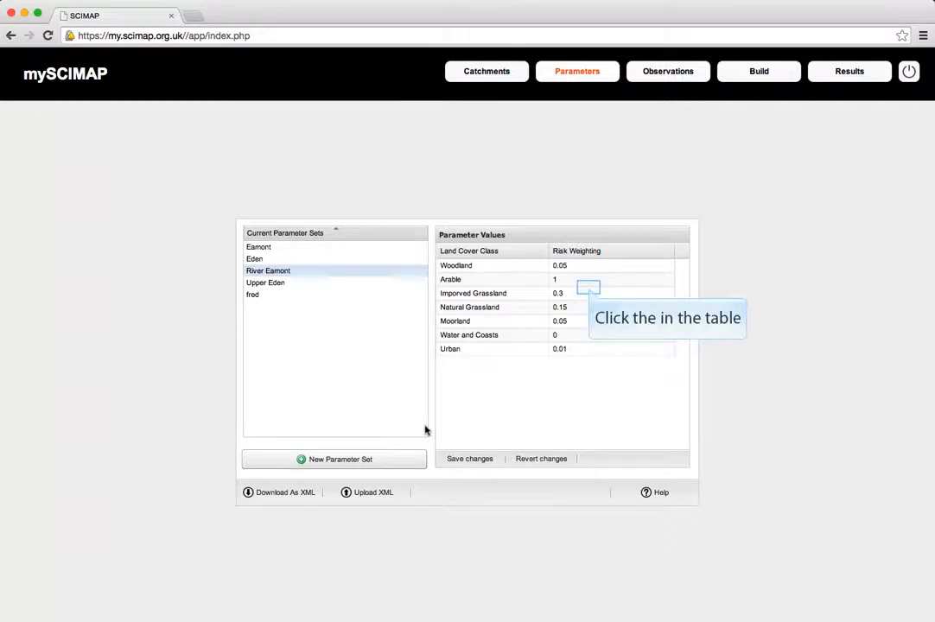
# Step: Set the improved grassland risk weighting in the River Eamont parameter set to 0.4 and save the changes
pyautogui.click(587, 292)
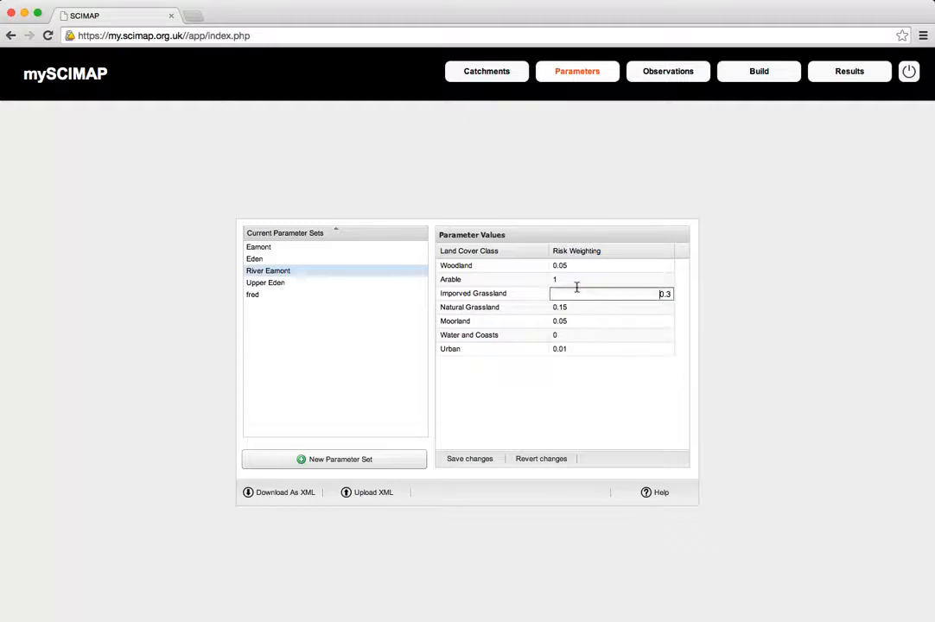
pyautogui.press('BackSpace')
pyautogui.write('4')
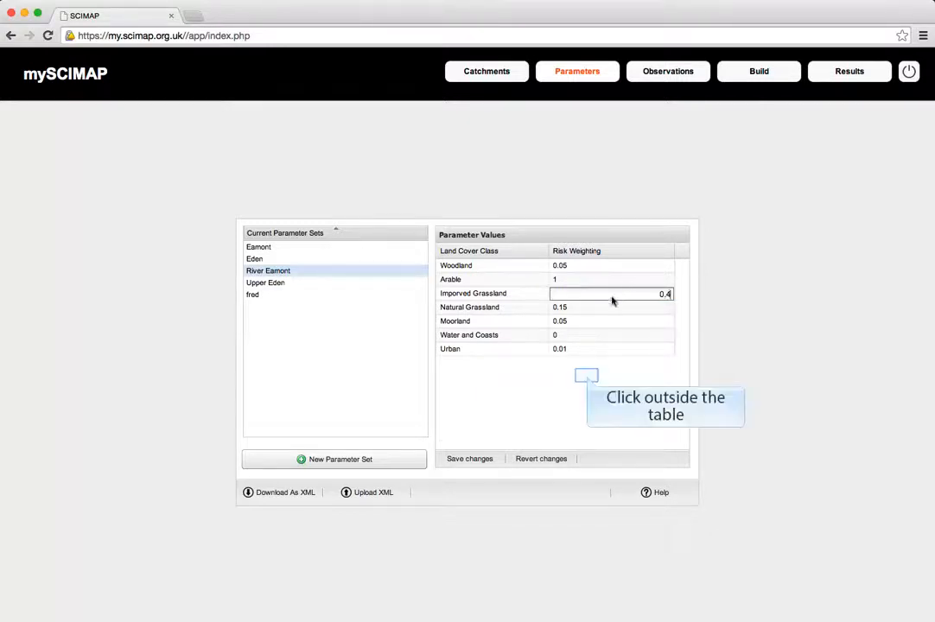
pyautogui.click(586, 378)
pyautogui.click(462, 458)
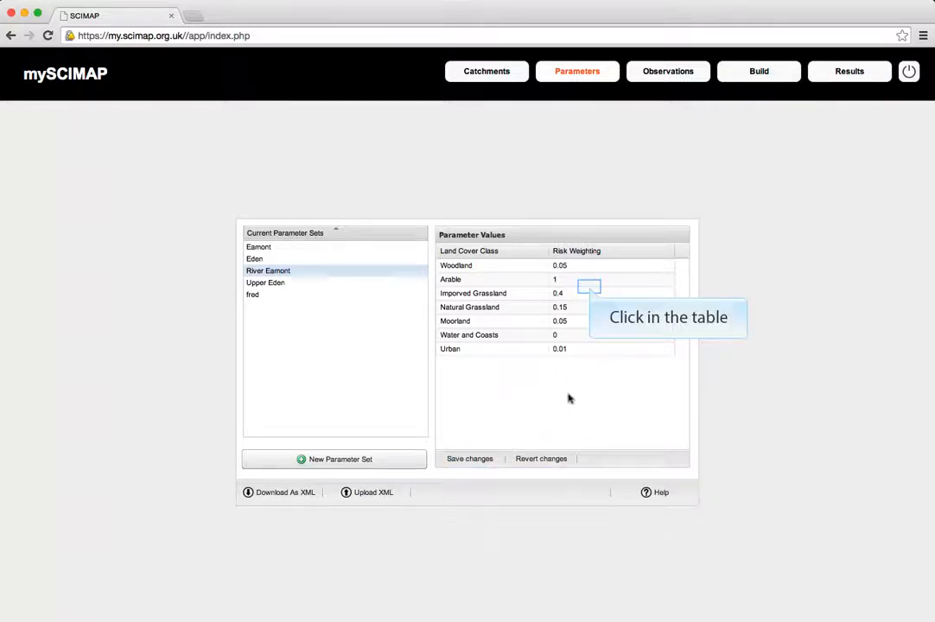
# Step: Set the improved grassland risk weighting to 0.3 and save the changes
pyautogui.click(590, 291)
pyautogui.press('BackSpace')
pyautogui.write('3')
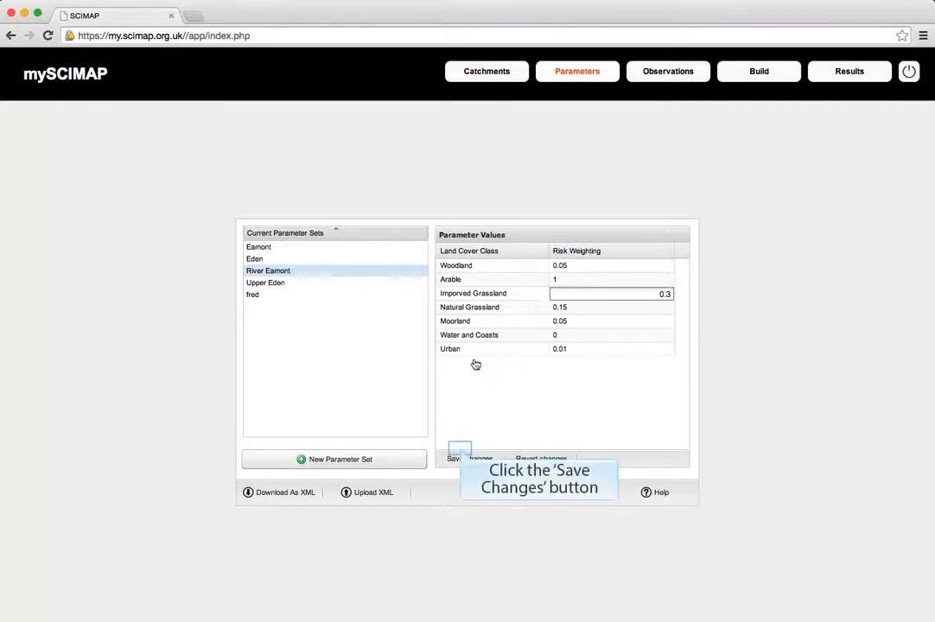
pyautogui.click(462, 454)
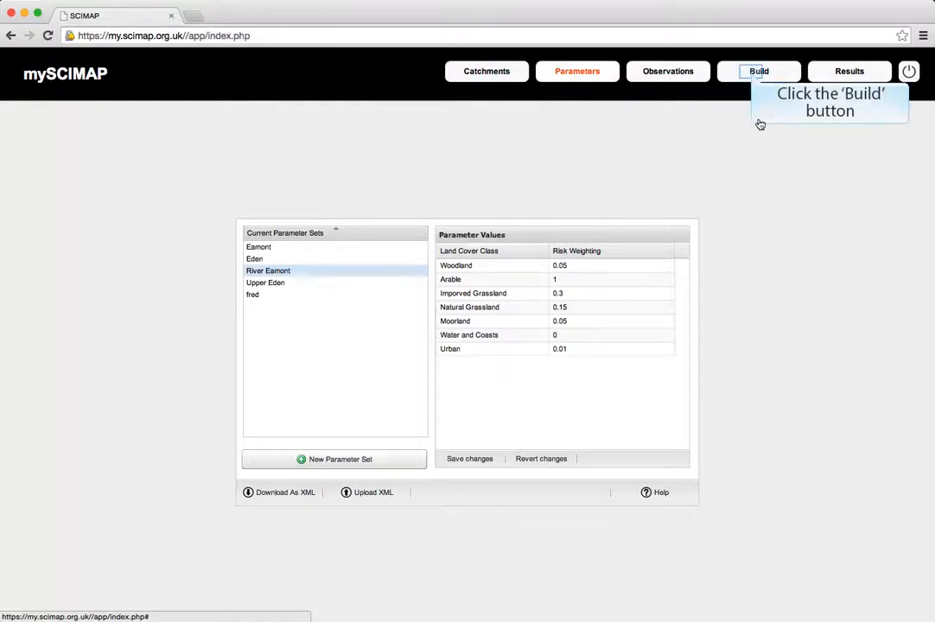
# Step: Begin building a new simulation and name it River Eamont
pyautogui.click(753, 73)
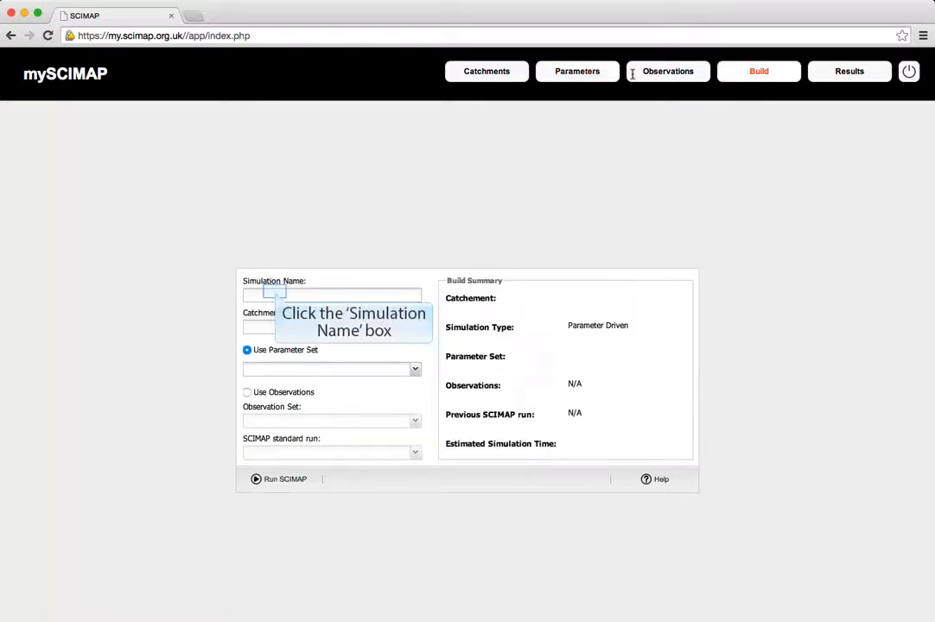
pyautogui.click(274, 293)
pyautogui.write('E')
pyautogui.press('BackSpace')
pyautogui.write('Ri')
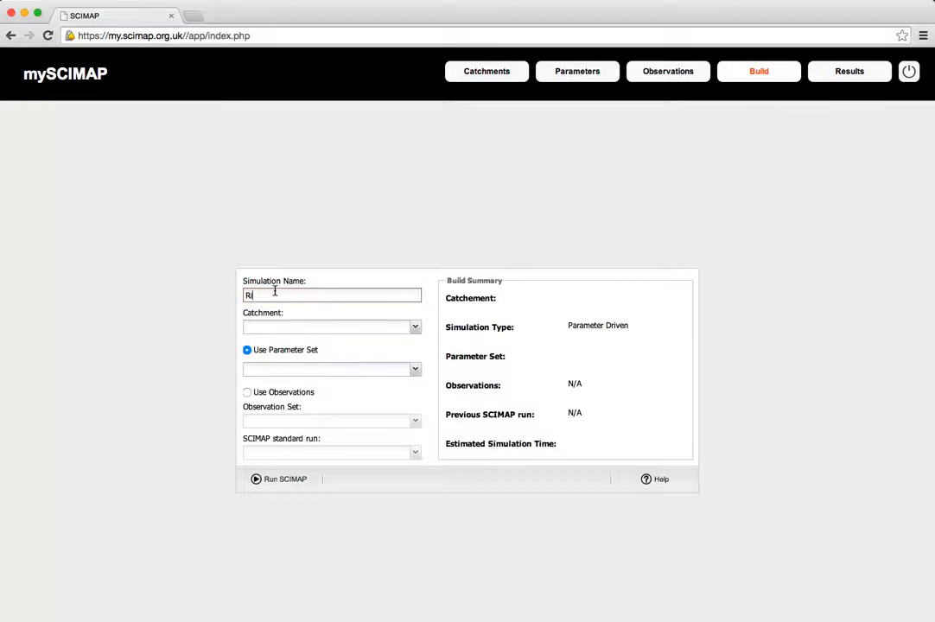
pyautogui.write('ver Eamont')
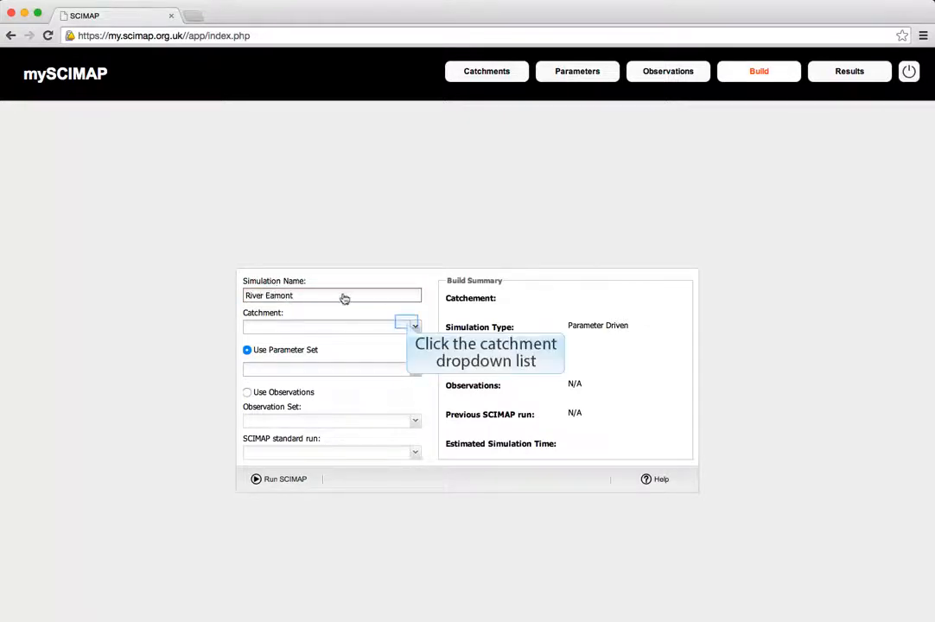
# Step: Assign the River Eamont catchment and the River Eamont parameter set to the simulation and run SCIMAP
pyautogui.click(366, 326)
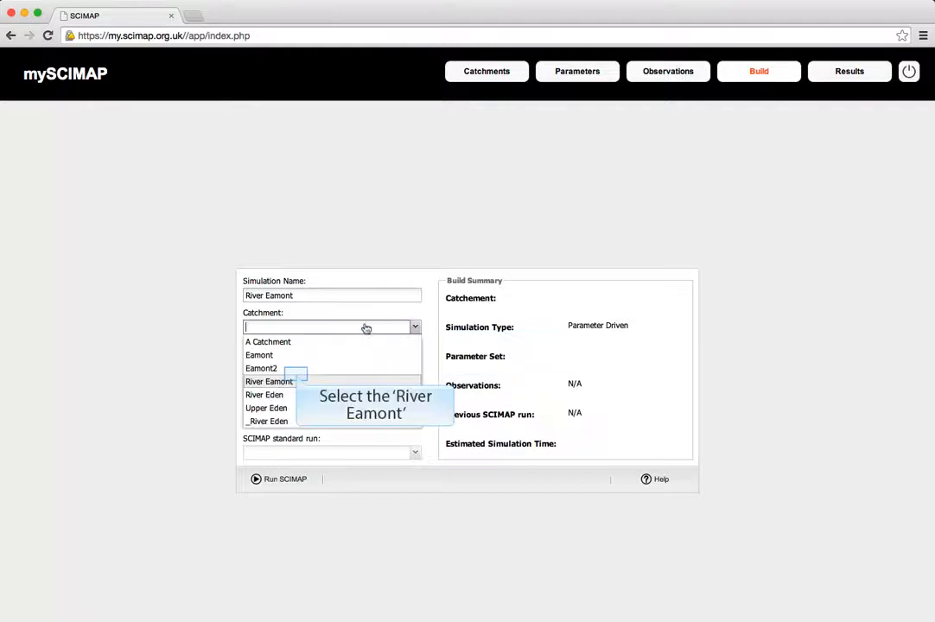
pyautogui.click(297, 381)
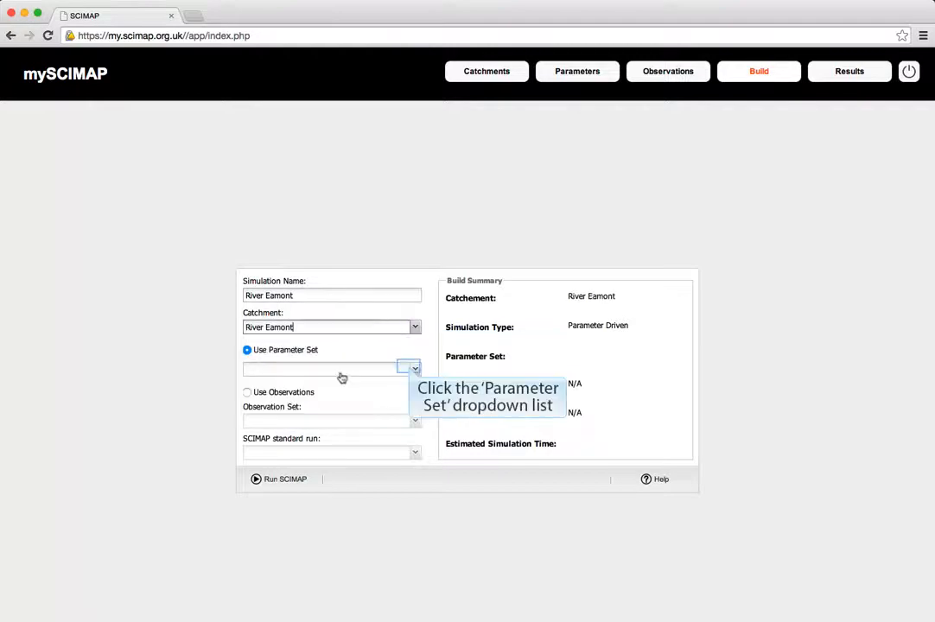
pyautogui.click(411, 369)
pyautogui.click(291, 411)
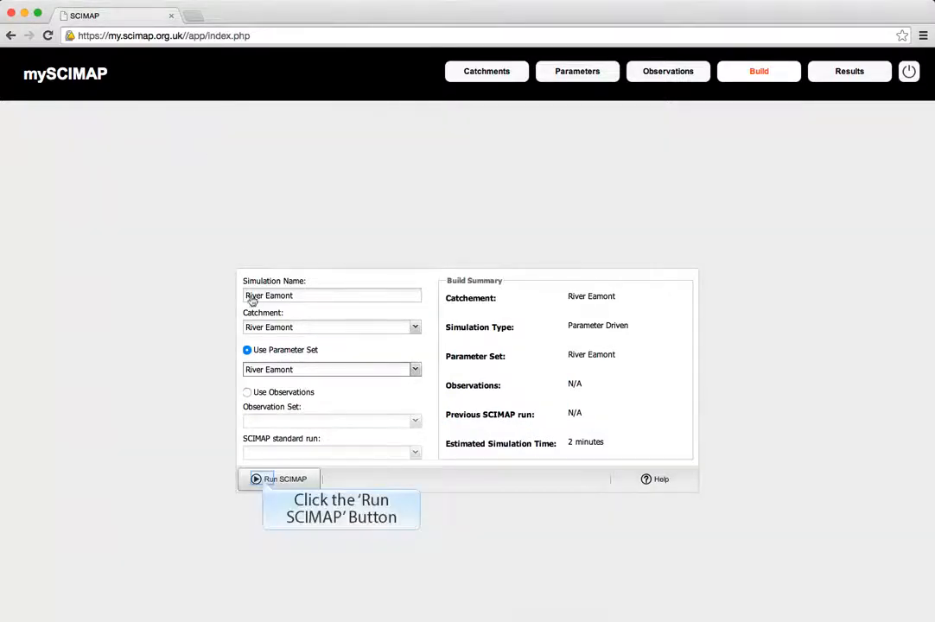
pyautogui.click(257, 479)
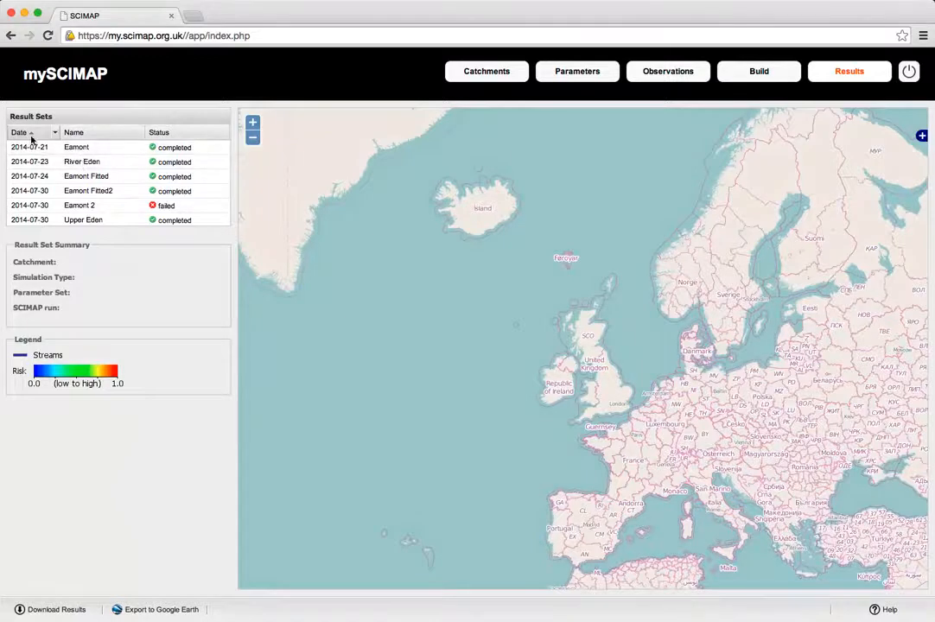
# Step: Display the newest River Eamont result set on the map with only the Erosion Risk Potential overlay switched on
pyautogui.scroll(-2, 93, 167)
pyautogui.scroll(-1, 93, 168)
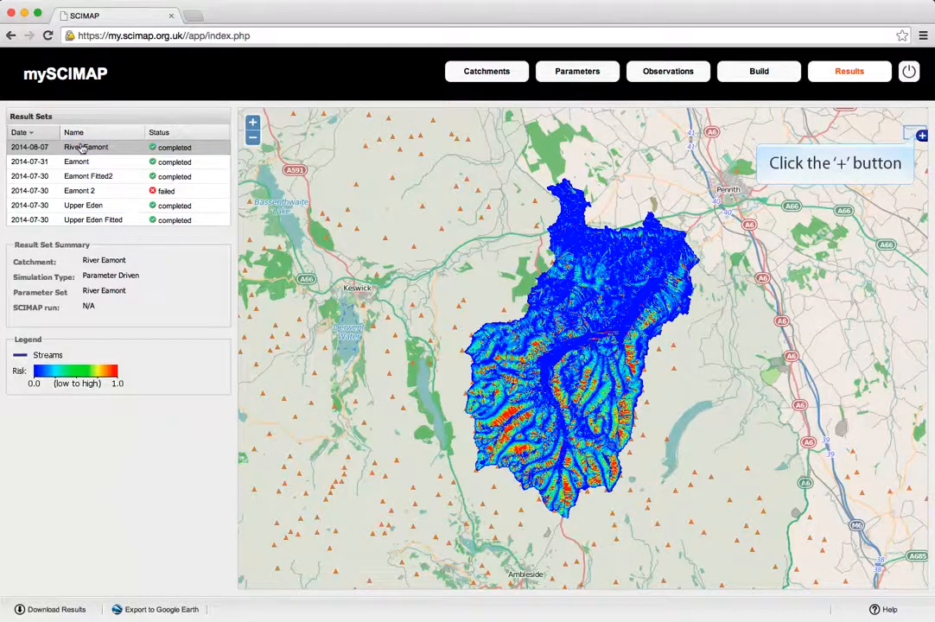
pyautogui.click(918, 136)
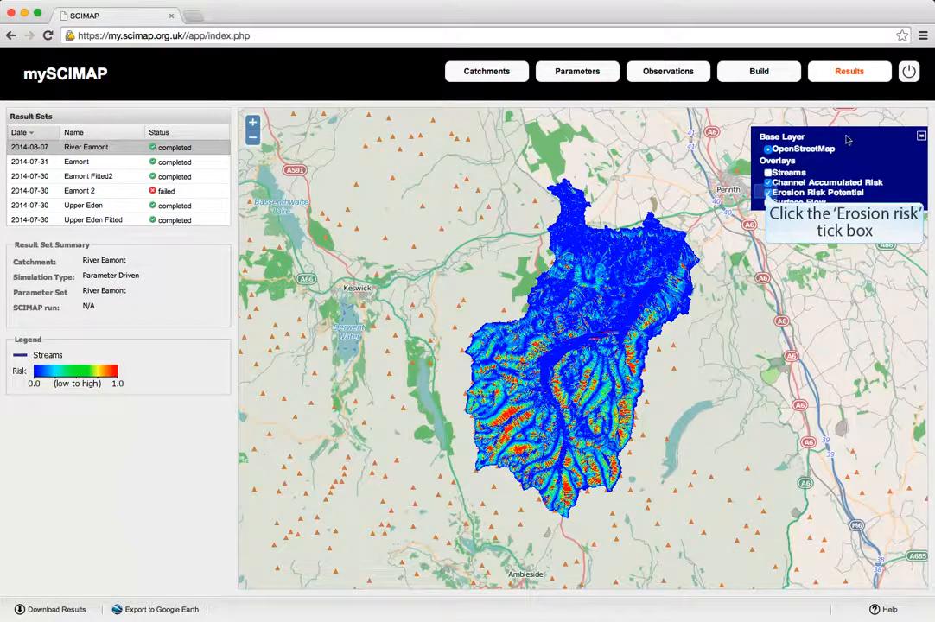
pyautogui.click(767, 192)
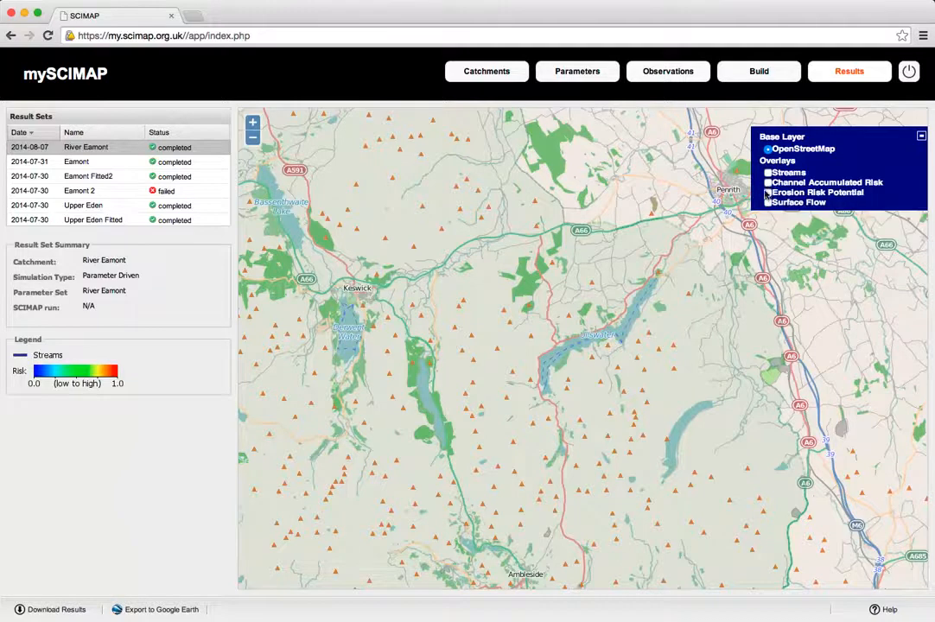
pyautogui.click(767, 193)
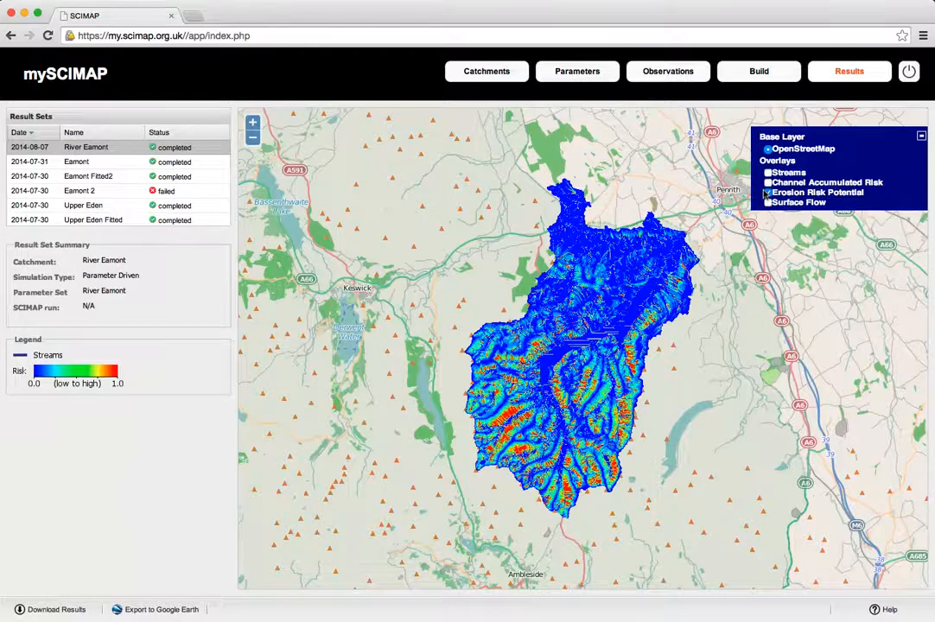
# Step: Replace the Erosion Risk Potential overlay with Surface Flow and examine the flow paths in the southern part of the catchment up close
pyautogui.click(767, 193)
pyautogui.click(766, 203)
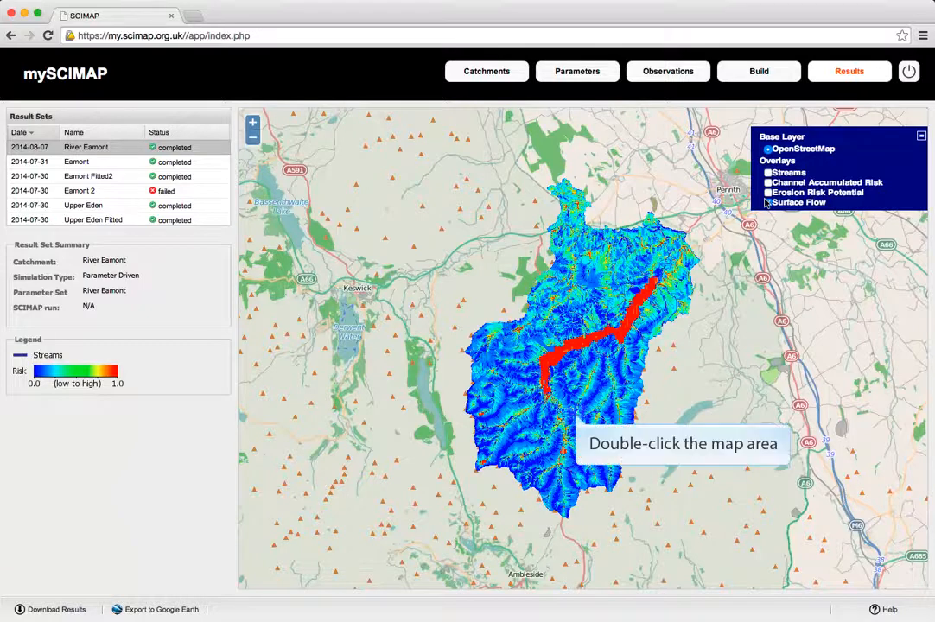
pyautogui.click(767, 203)
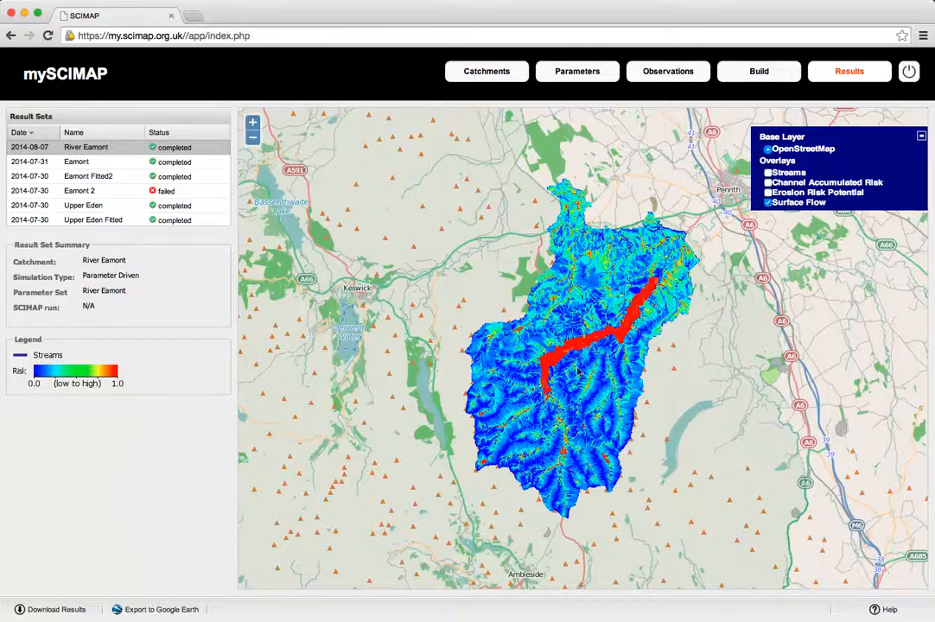
pyautogui.doubleClick(575, 418)
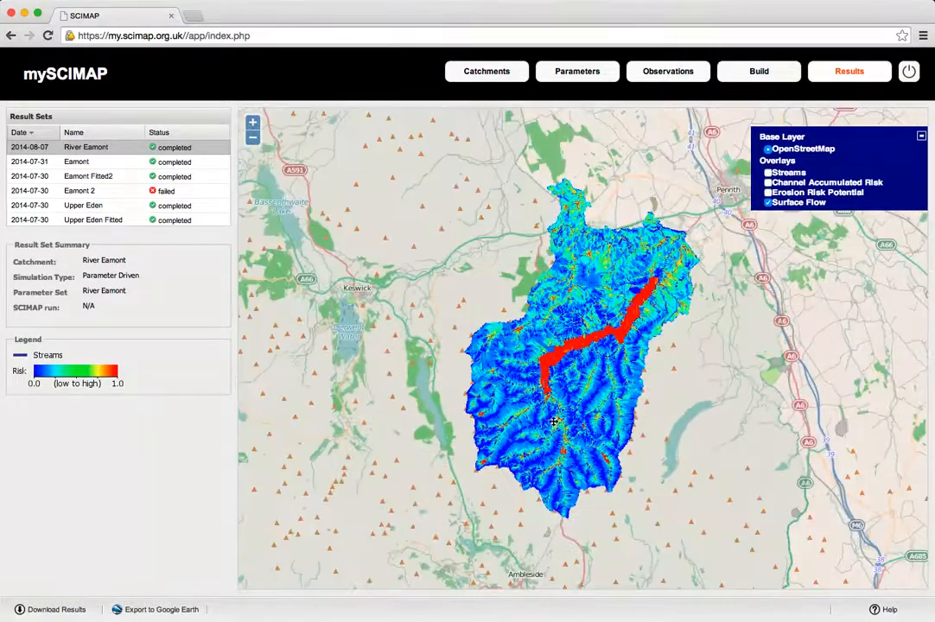
pyautogui.doubleClick(560, 421)
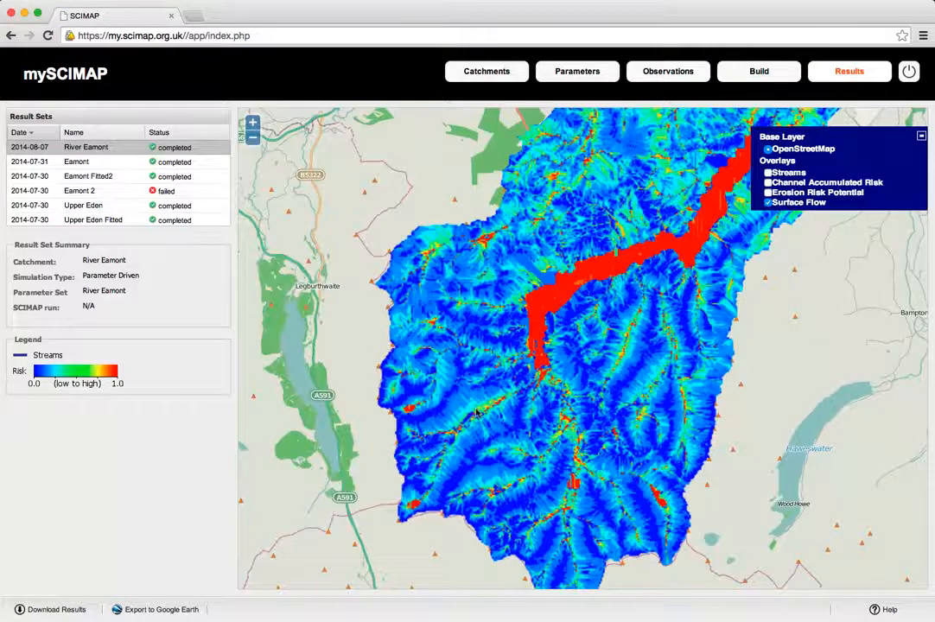
pyautogui.doubleClick(477, 413)
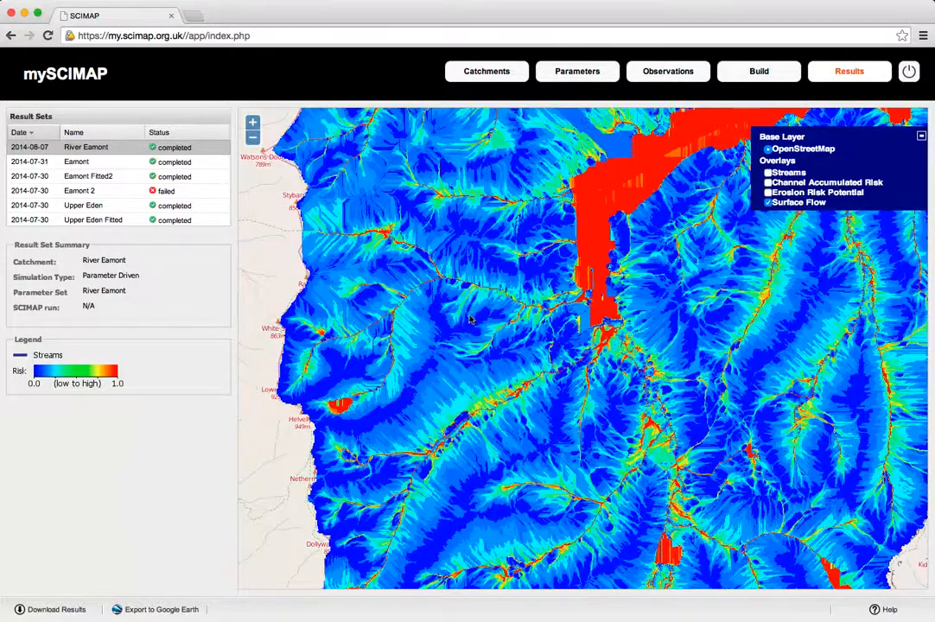
pyautogui.doubleClick(470, 311)
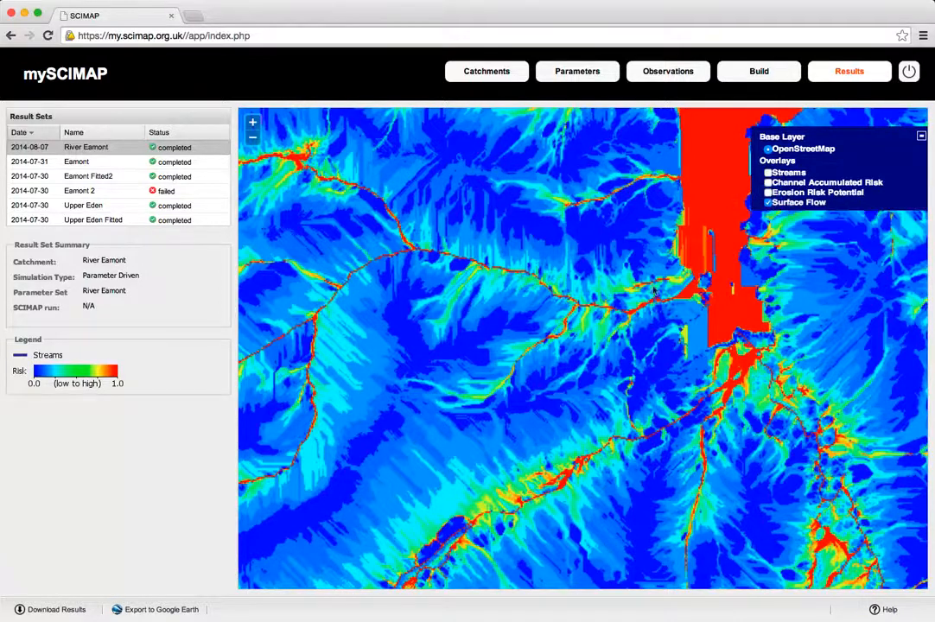
# Step: Show only the Erosion Risk Potential overlay, and replace it with Channel Accumulated Risk to inspect the streams near Hart Side
pyautogui.click(767, 192)
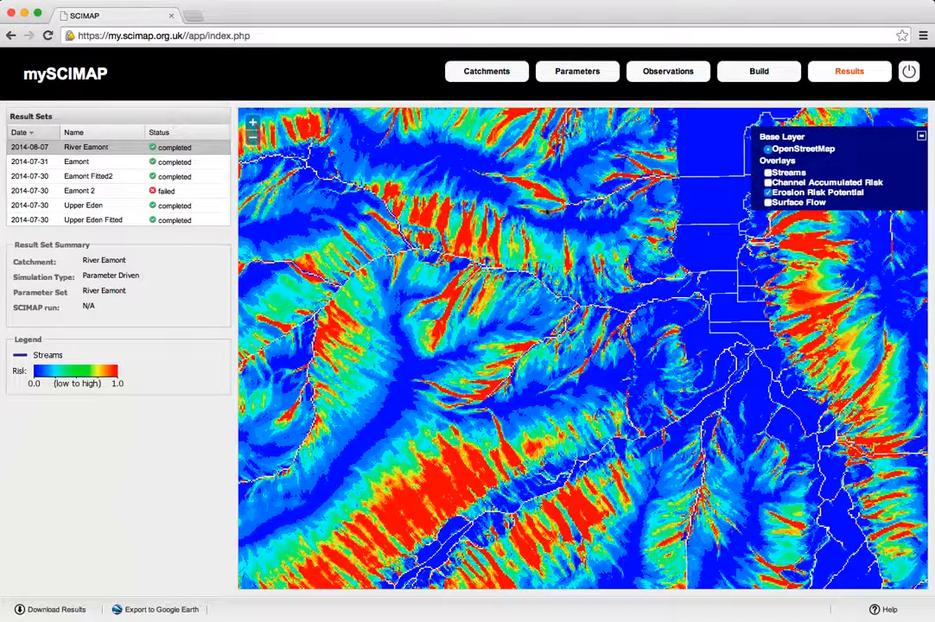
pyautogui.scroll(-1, 251, 289)
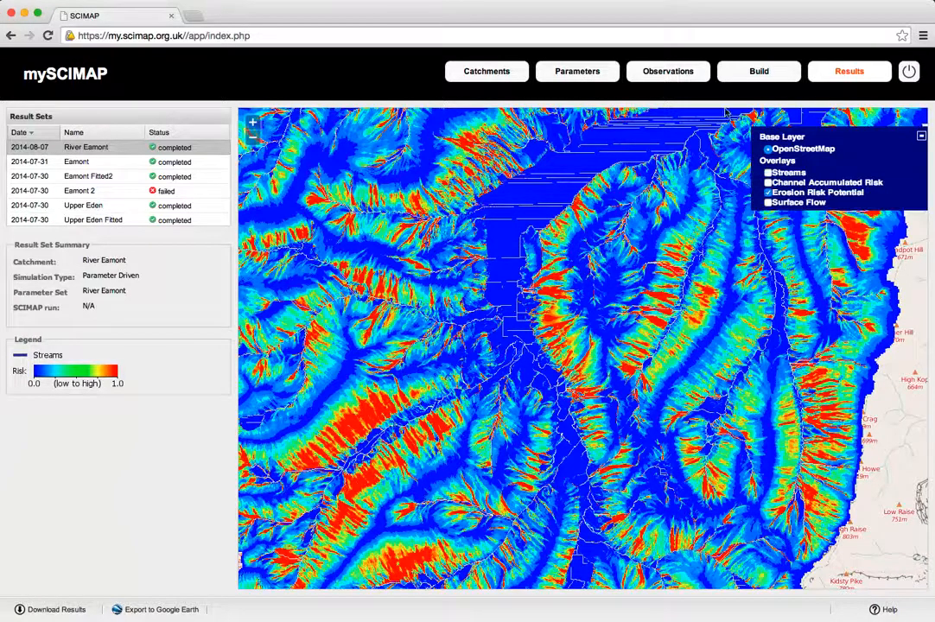
pyautogui.click(767, 182)
pyautogui.click(767, 191)
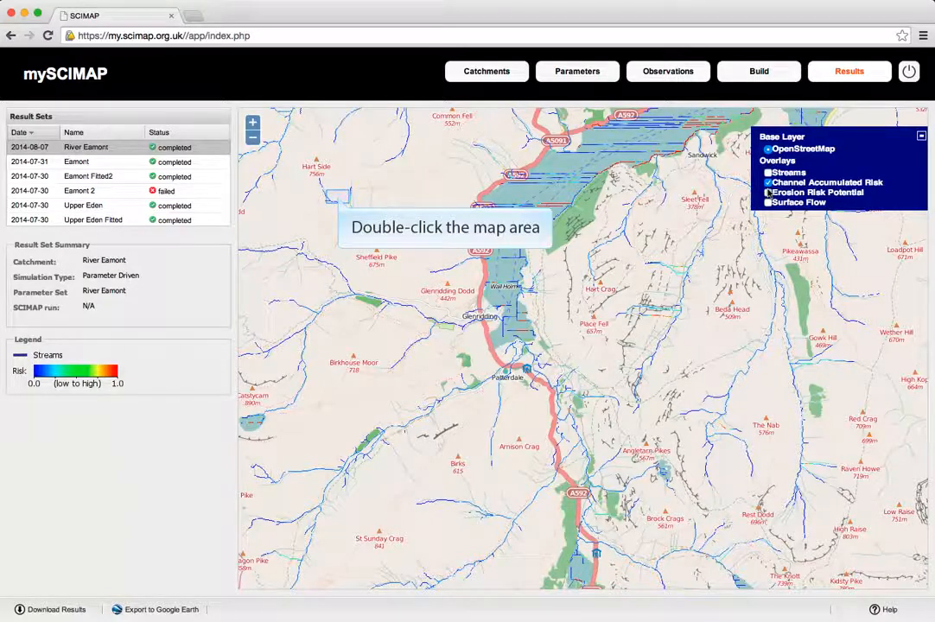
pyautogui.doubleClick(339, 200)
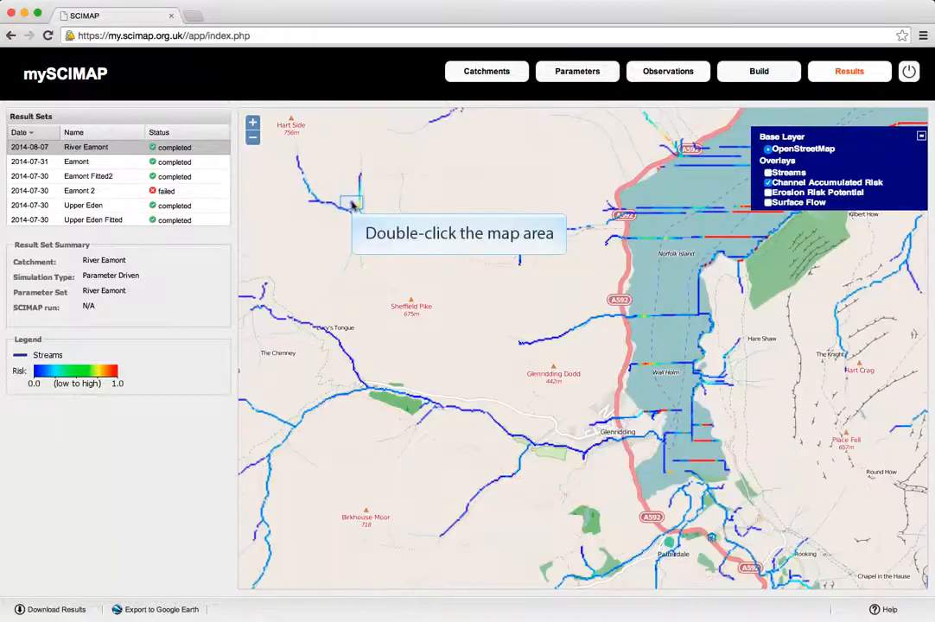
pyautogui.doubleClick(353, 205)
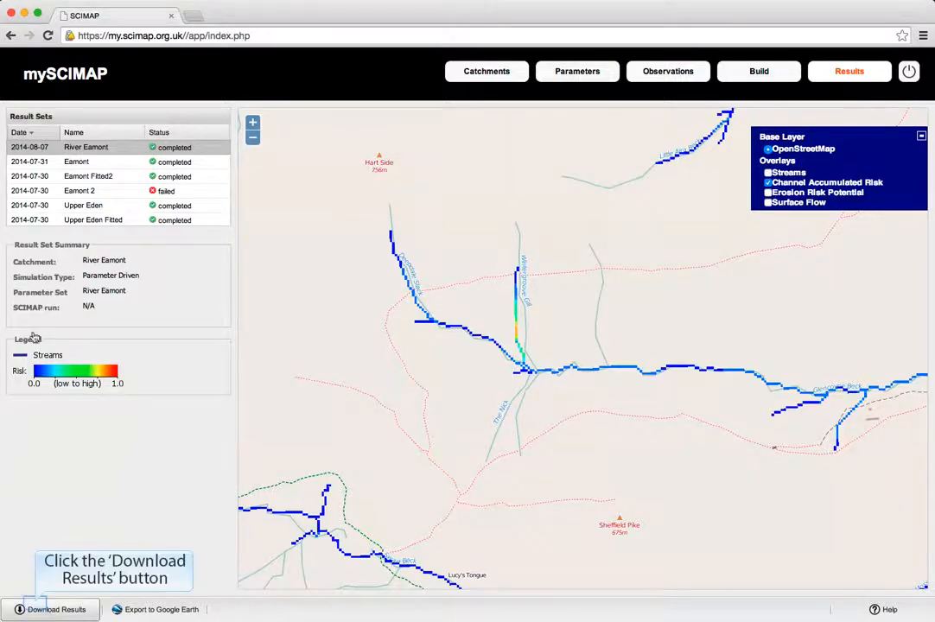
# Step: Download the River Eamont result set and its Google Earth export file
pyautogui.click(36, 608)
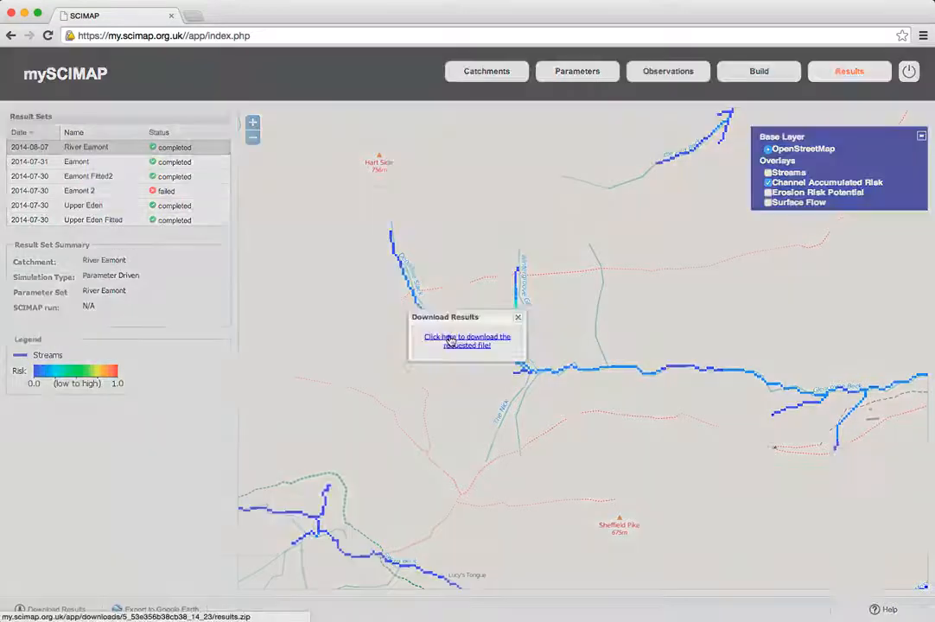
pyautogui.click(450, 341)
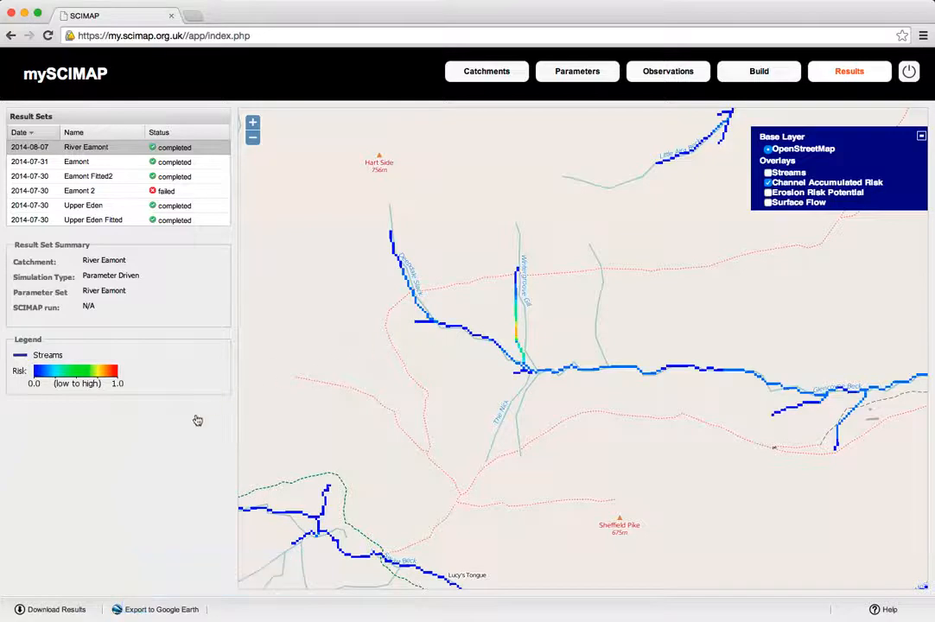
pyautogui.click(133, 607)
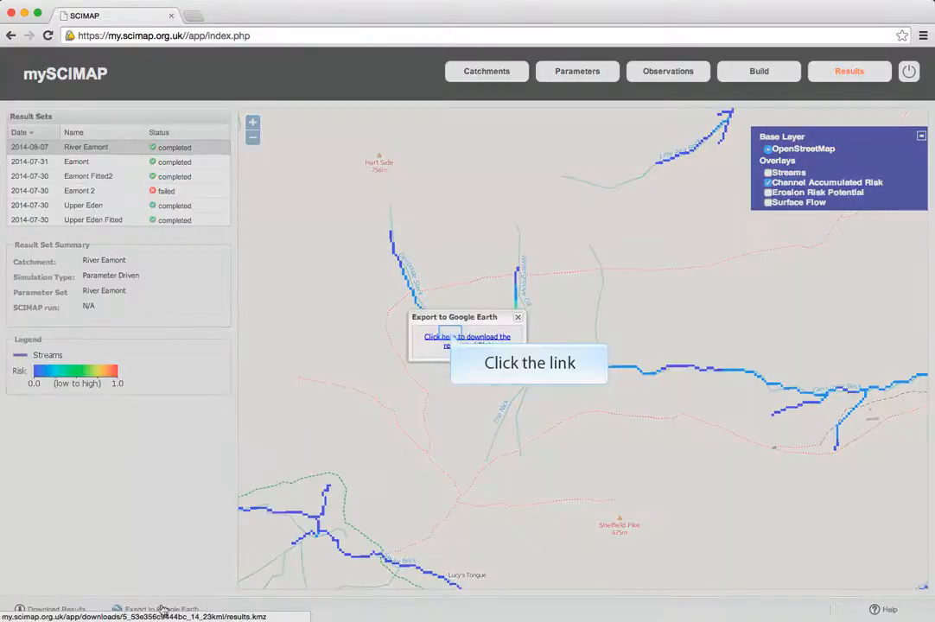
pyautogui.click(450, 336)
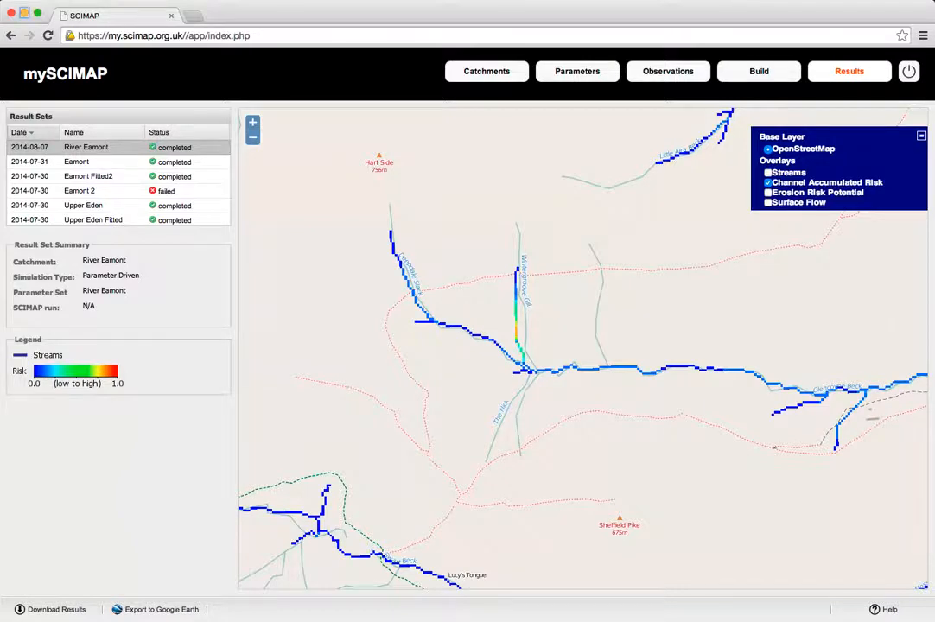
# Step: Switch to Google Earth Pro and show the Surface Flow layer of the SCIMAP Results over the catchment
pyautogui.click(25, 12)
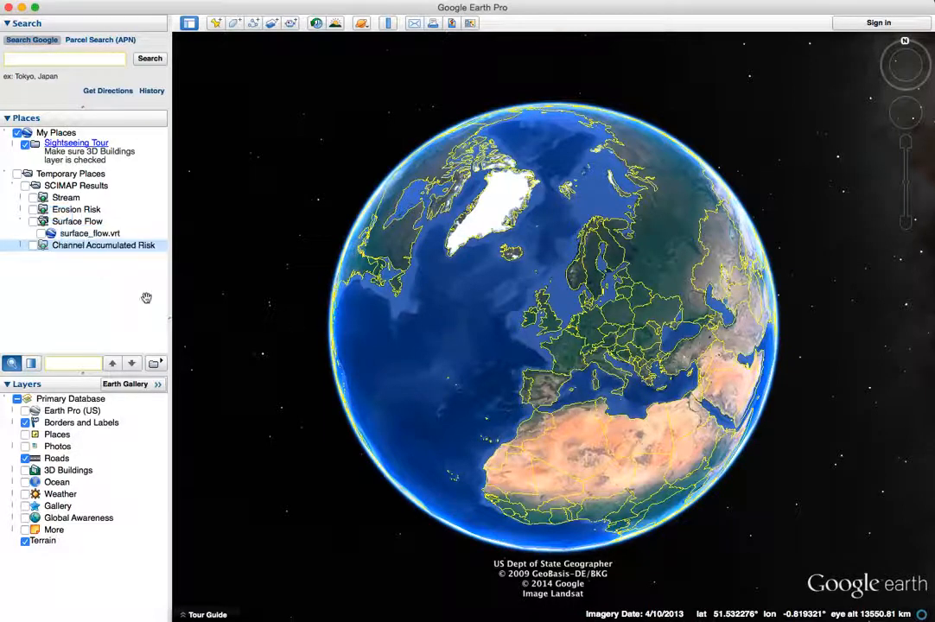
pyautogui.doubleClick(59, 217)
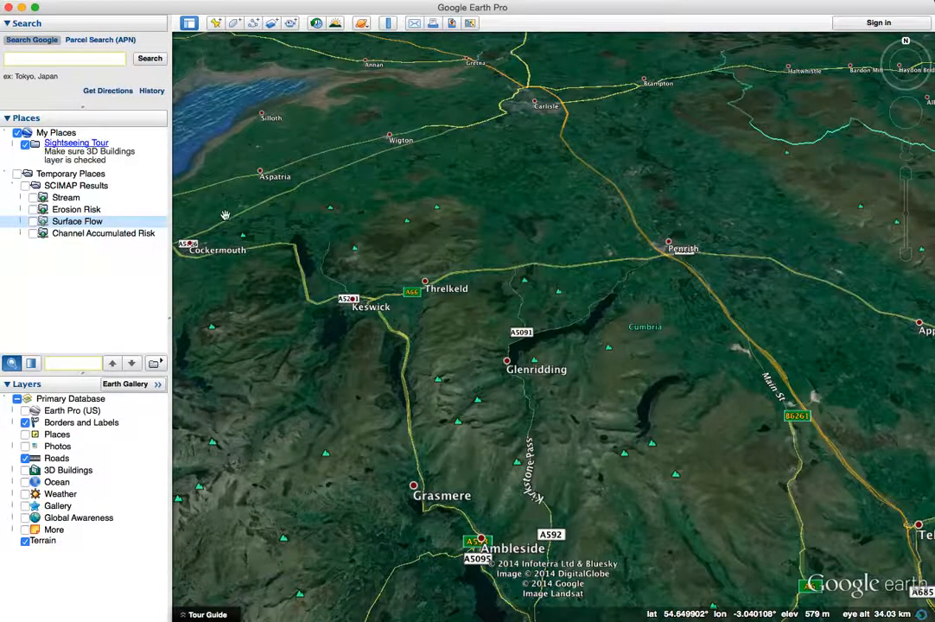
pyautogui.moveTo(432, 243); pyautogui.dragTo(440, 276)
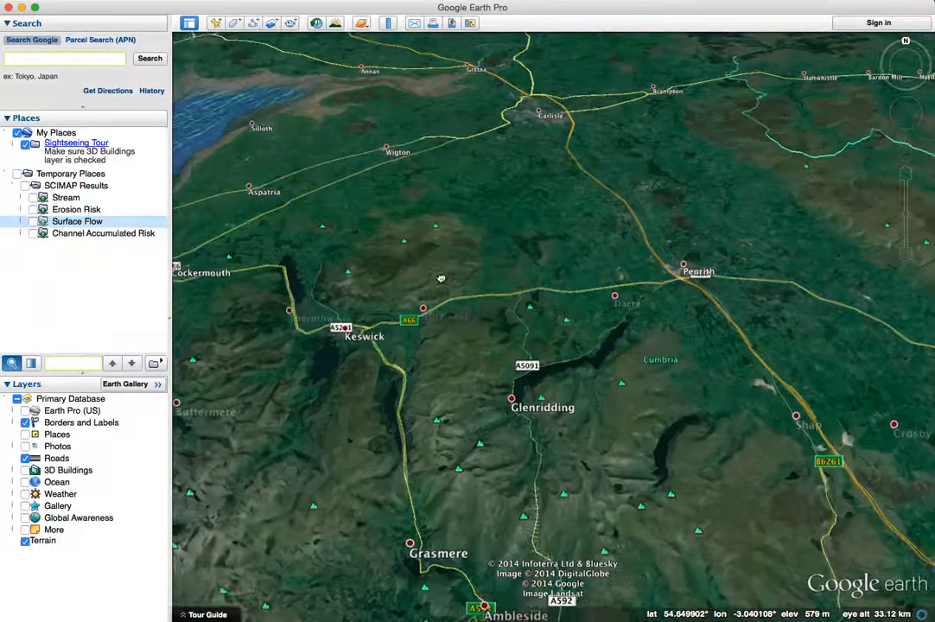
pyautogui.click(31, 222)
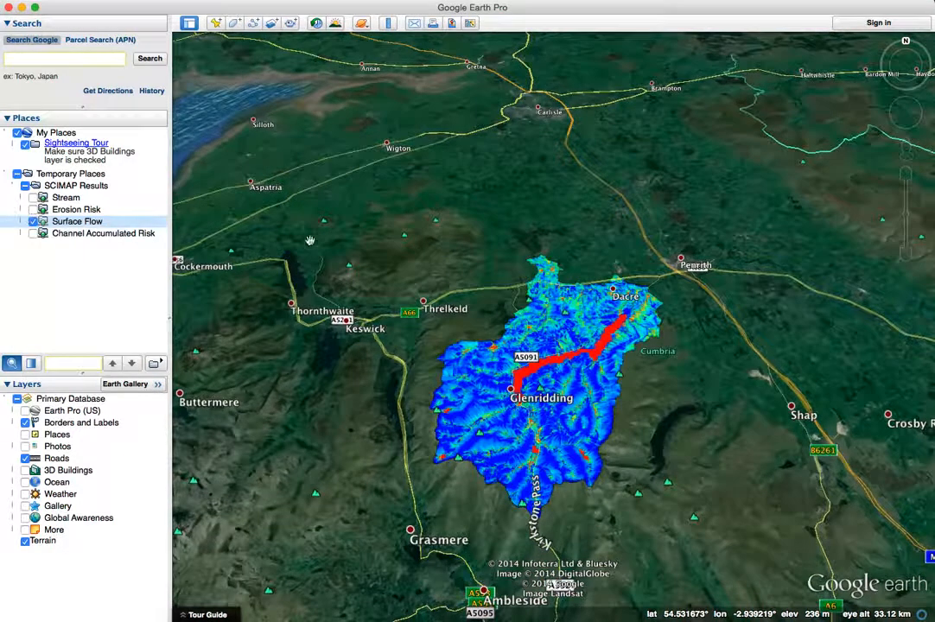
pyautogui.doubleClick(510, 397)
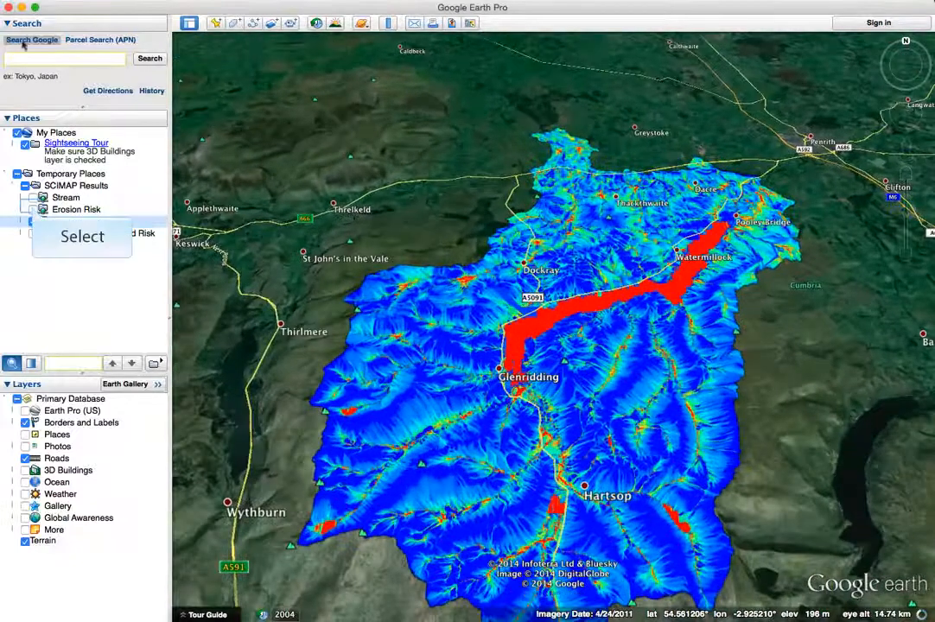
# Step: Show the Erosion Risk layer instead of Surface Flow and examine the valleys around Hartsop from the north
pyautogui.click(32, 209)
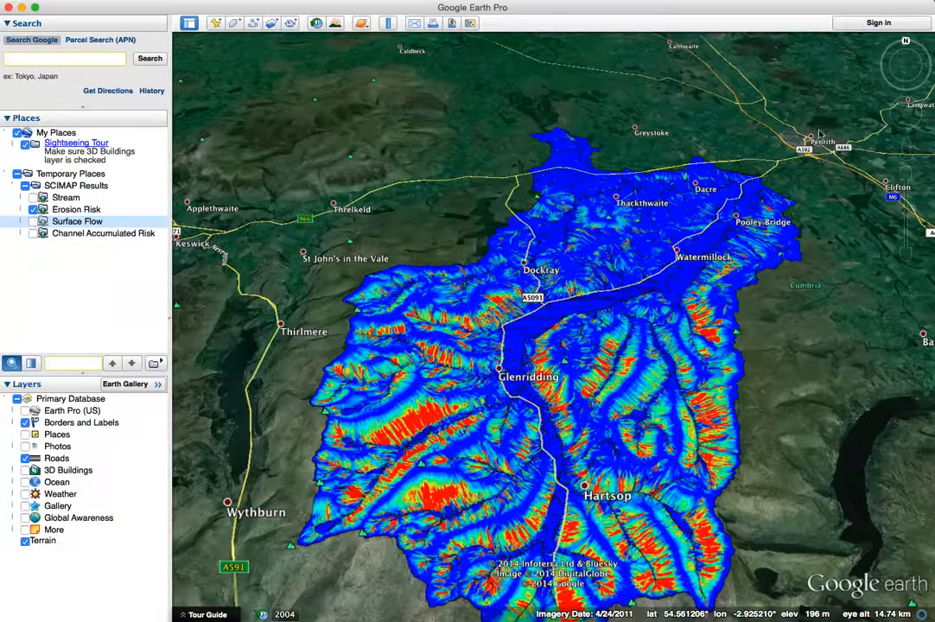
pyautogui.moveTo(903, 48)
pyautogui.moveTo(903, 47); pyautogui.dragTo(897, 89)
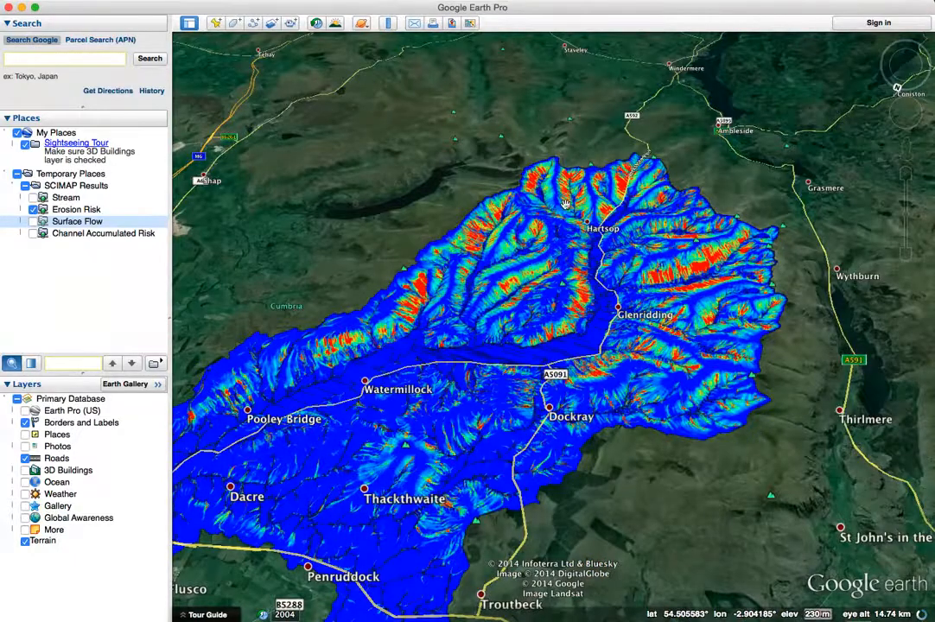
pyautogui.scroll(5, 572, 183)
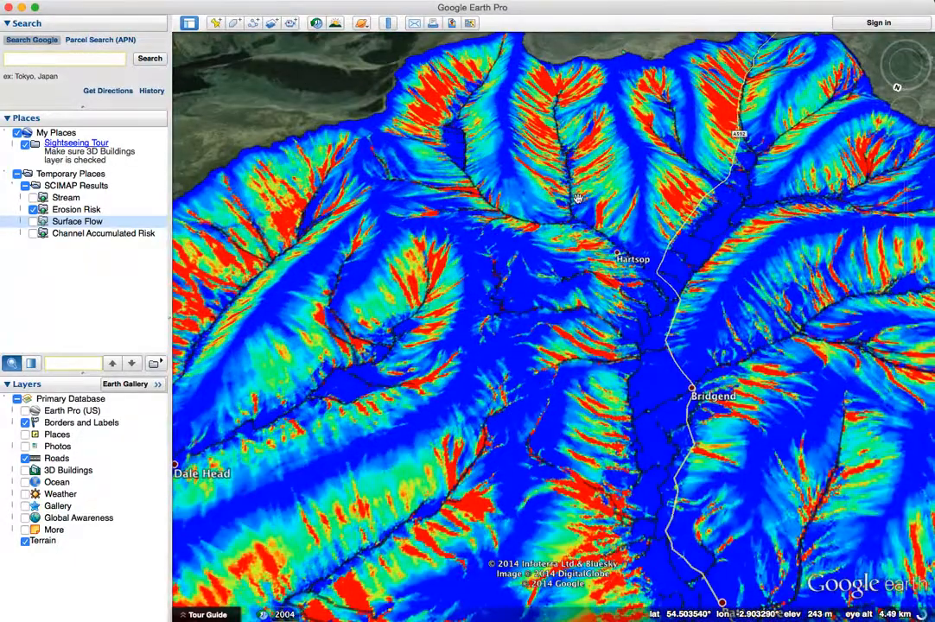
pyautogui.moveTo(566, 197); pyautogui.dragTo(499, 306)
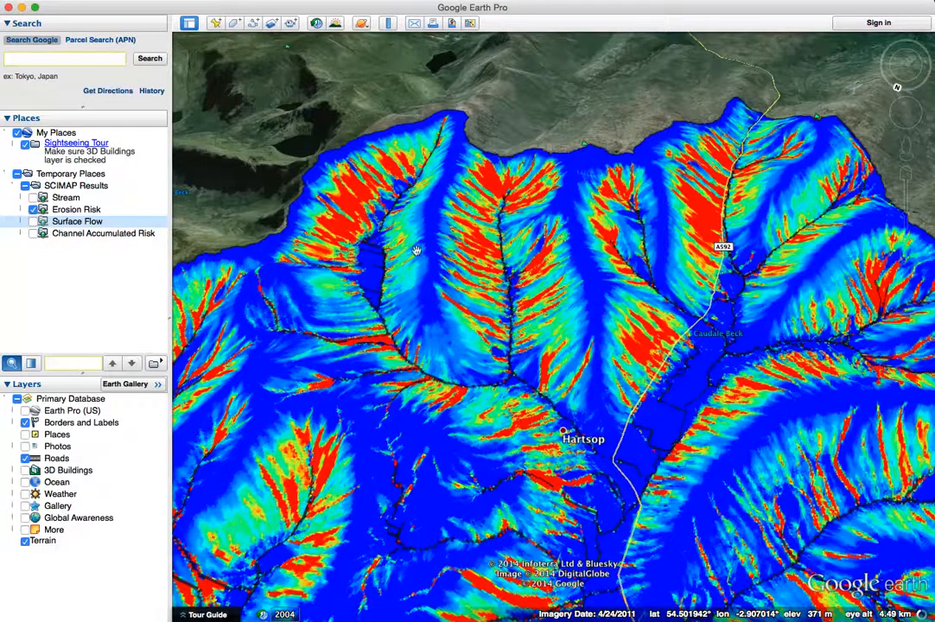
pyautogui.moveTo(440, 281); pyautogui.dragTo(448, 267)
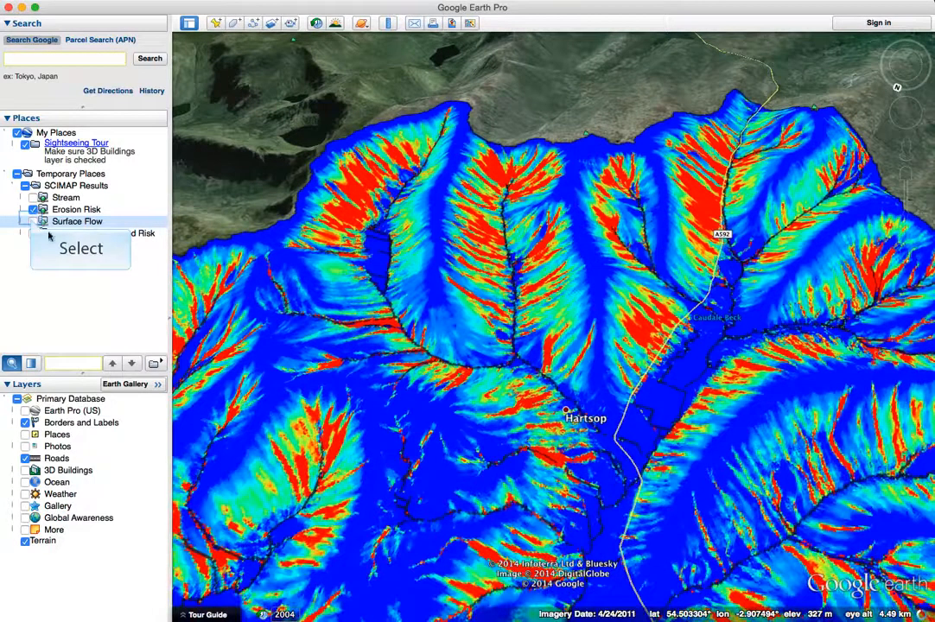
# Step: Display the Surface Flow layer in place of Erosion Risk for the Hartsop area
pyautogui.click(33, 222)
pyautogui.click(32, 210)
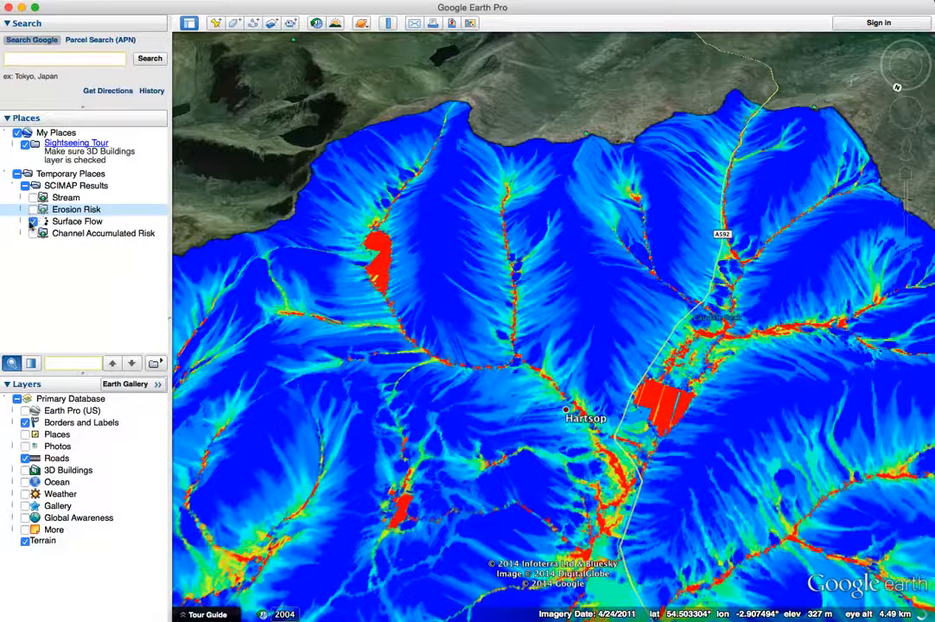
# Step: Show only the Channel Accumulated Risk layer and examine the channels around Dale Head, Martindale, Hartsop and Bridgend
pyautogui.click(30, 234)
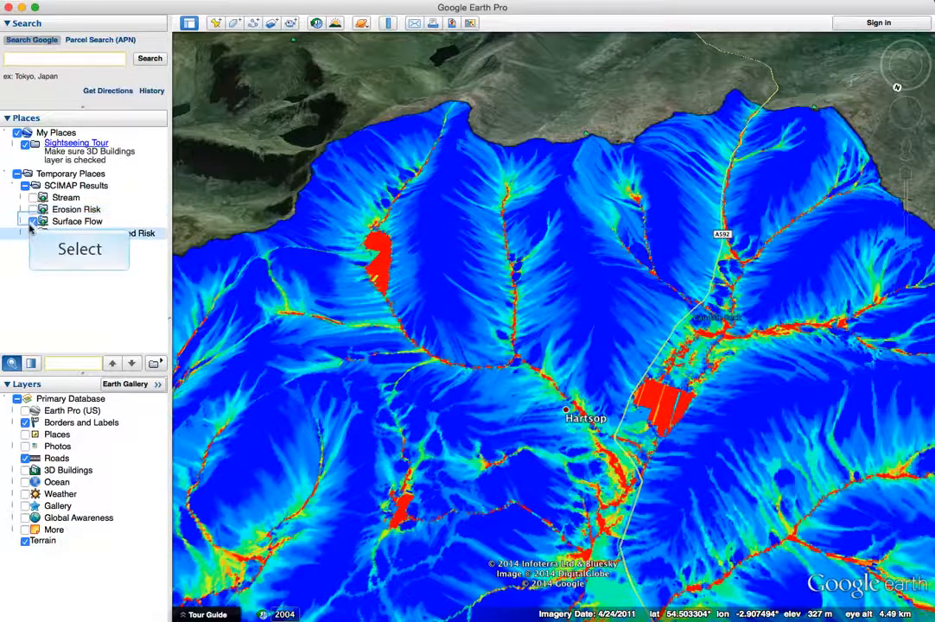
pyautogui.click(31, 222)
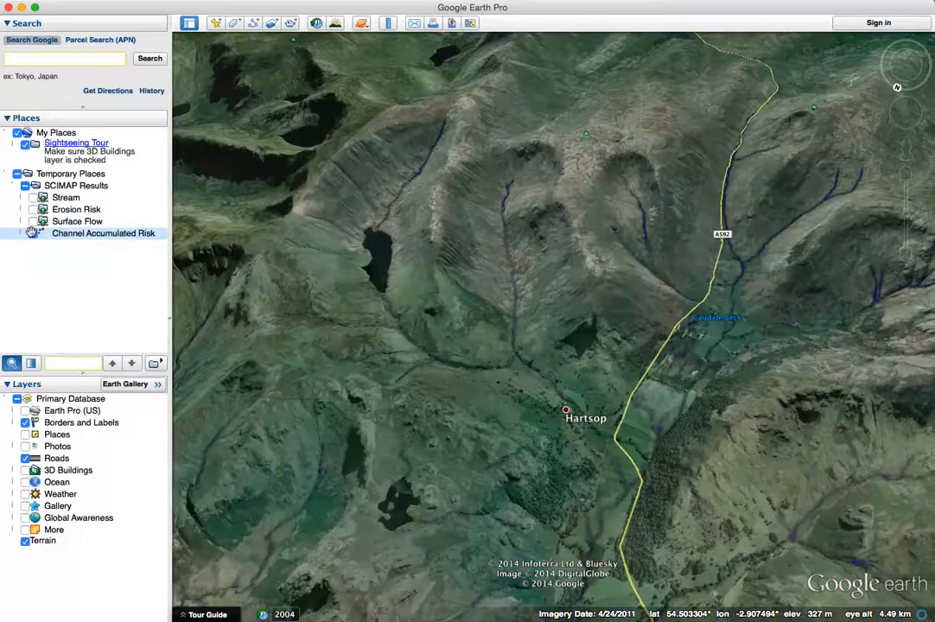
pyautogui.click(32, 233)
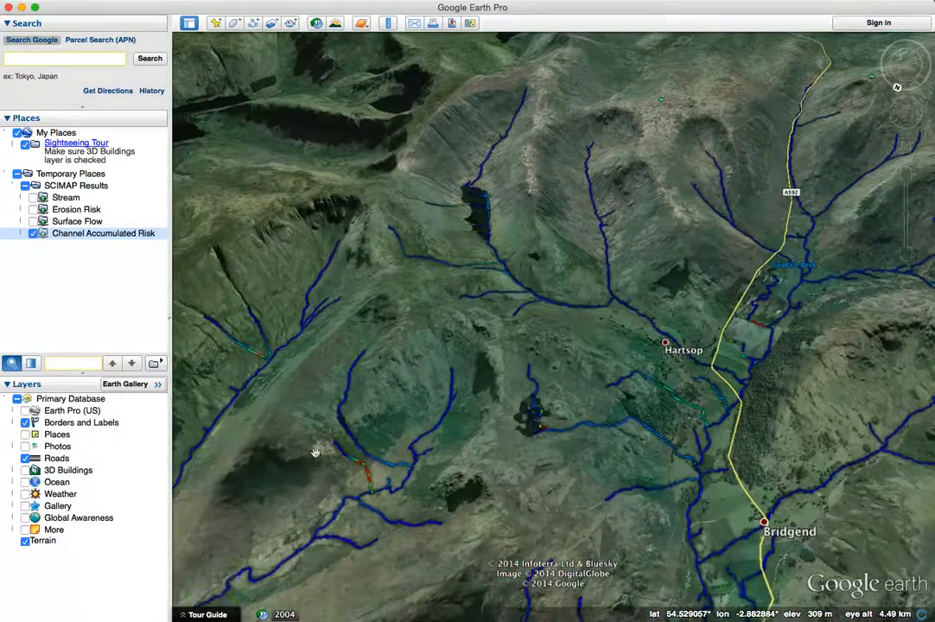
pyautogui.moveTo(314, 465); pyautogui.dragTo(494, 488)
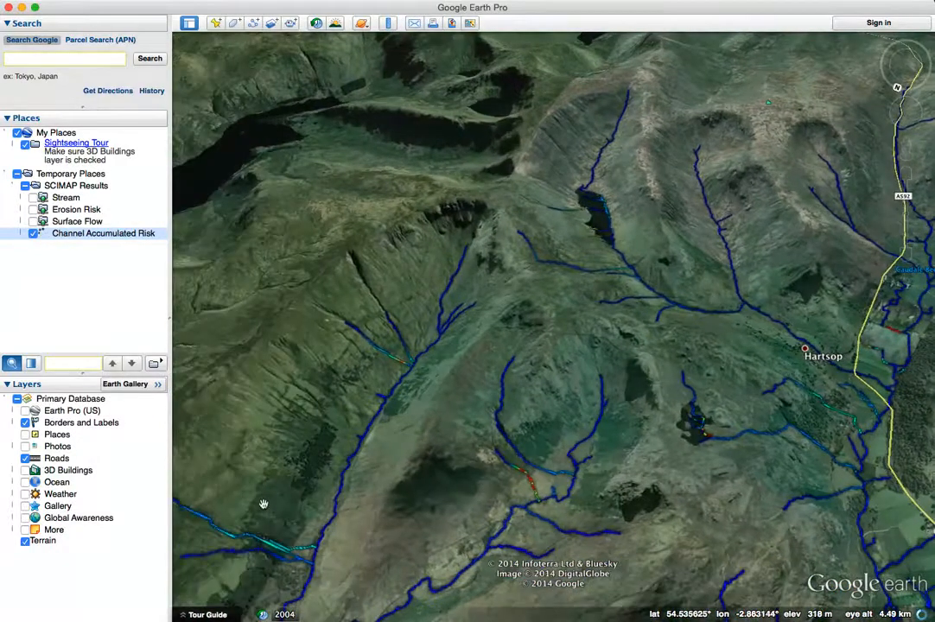
pyautogui.moveTo(266, 503); pyautogui.dragTo(437, 433)
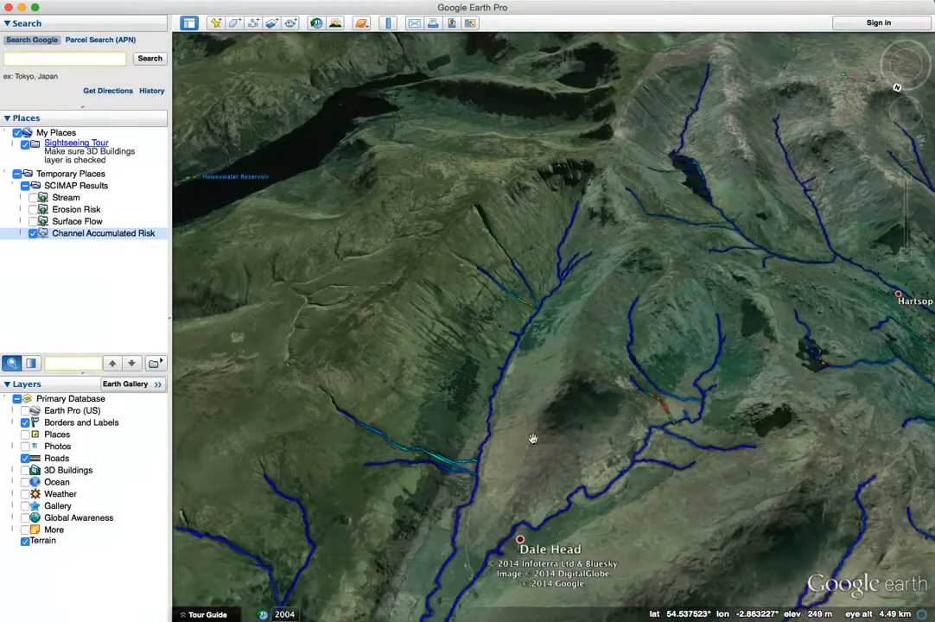
pyautogui.moveTo(580, 508); pyautogui.dragTo(554, 350)
pyautogui.moveTo(579, 442); pyautogui.dragTo(586, 351)
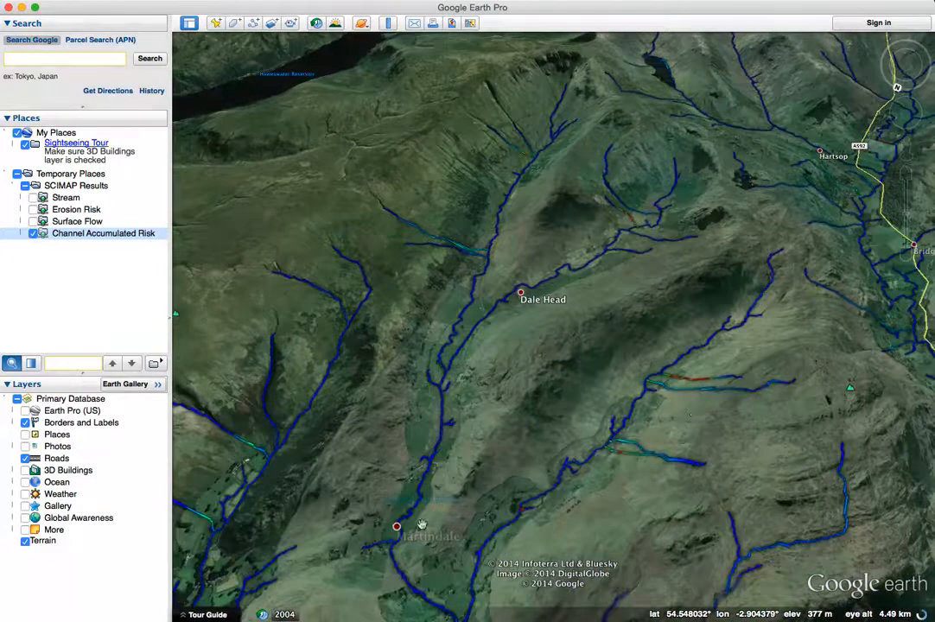
pyautogui.moveTo(569, 419); pyautogui.dragTo(555, 478)
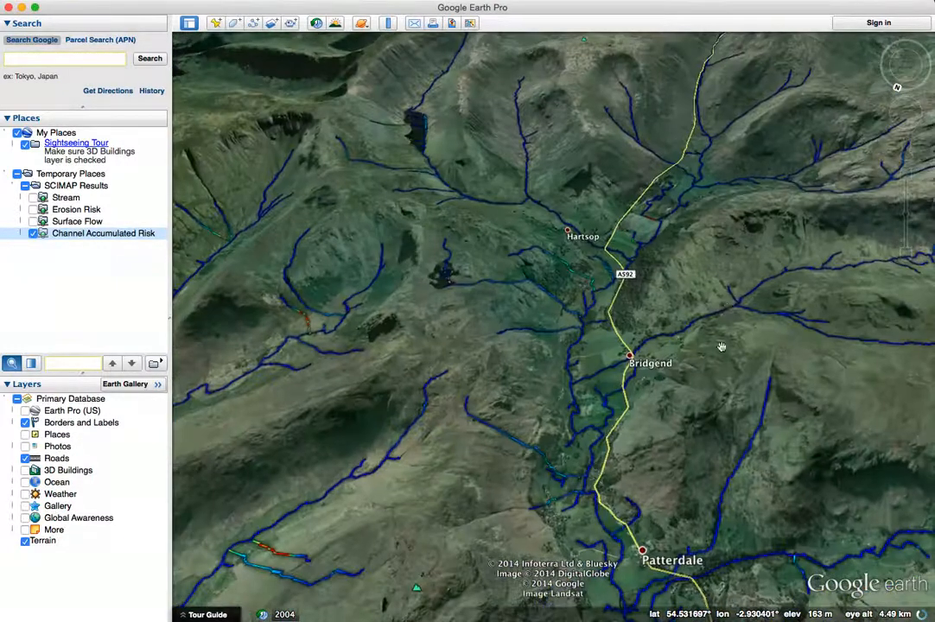
pyautogui.moveTo(728, 286); pyautogui.dragTo(616, 355)
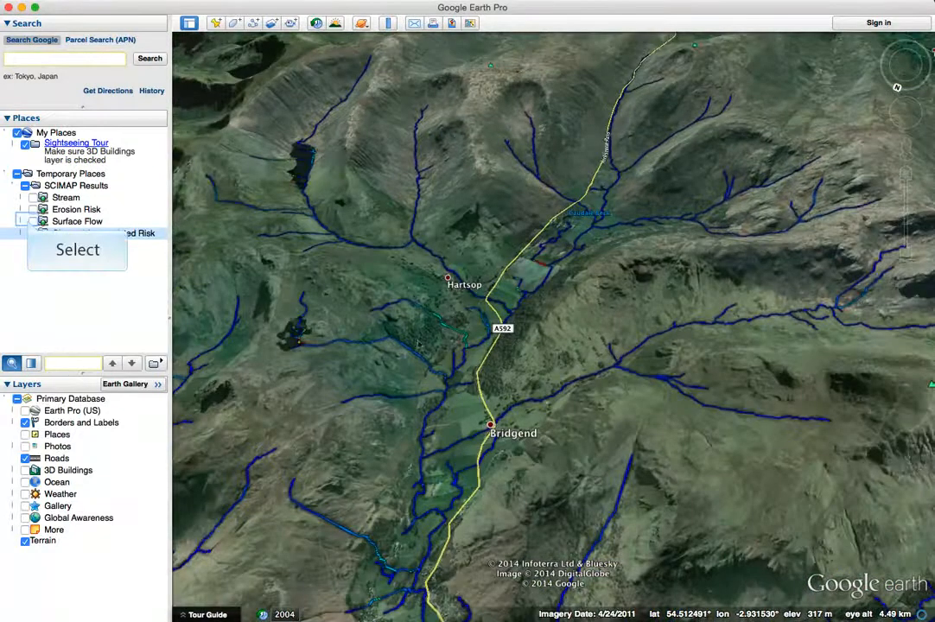
# Step: Show the Surface Flow layer in place of Channel Accumulated Risk around Hartsop and Bridgend
pyautogui.click(31, 233)
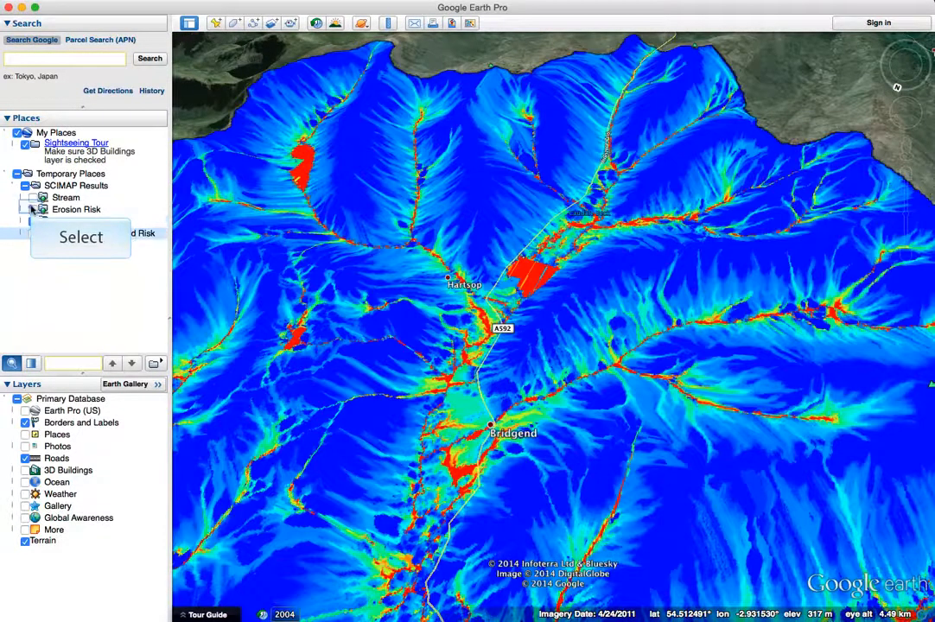
# Step: Show the Erosion Risk layer in place of Surface Flow and examine the slopes around Bridgend and Patterdale up close
pyautogui.click(33, 209)
pyautogui.click(31, 221)
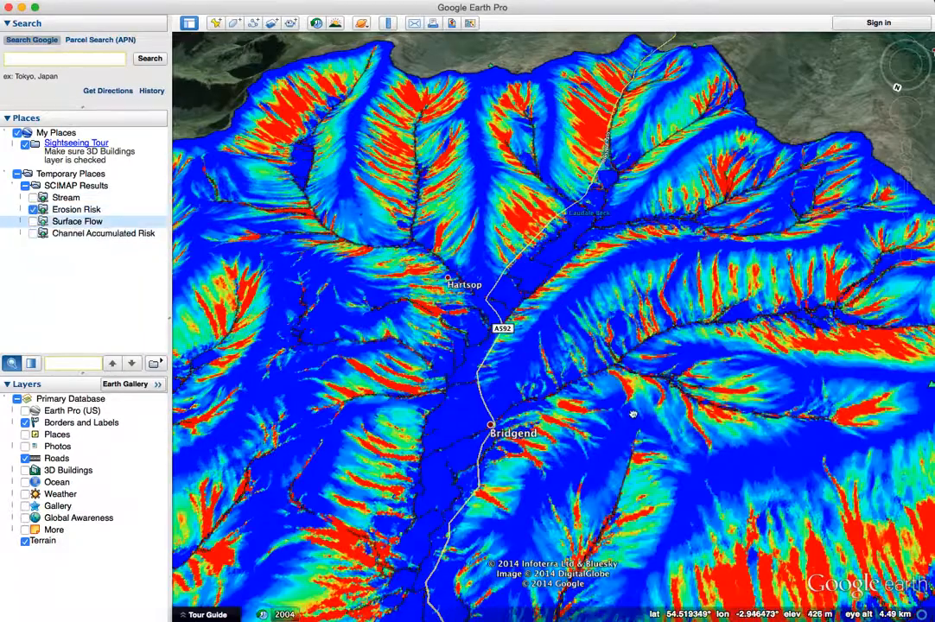
pyautogui.moveTo(630, 412); pyautogui.dragTo(601, 315)
pyautogui.scroll(5, 516, 374)
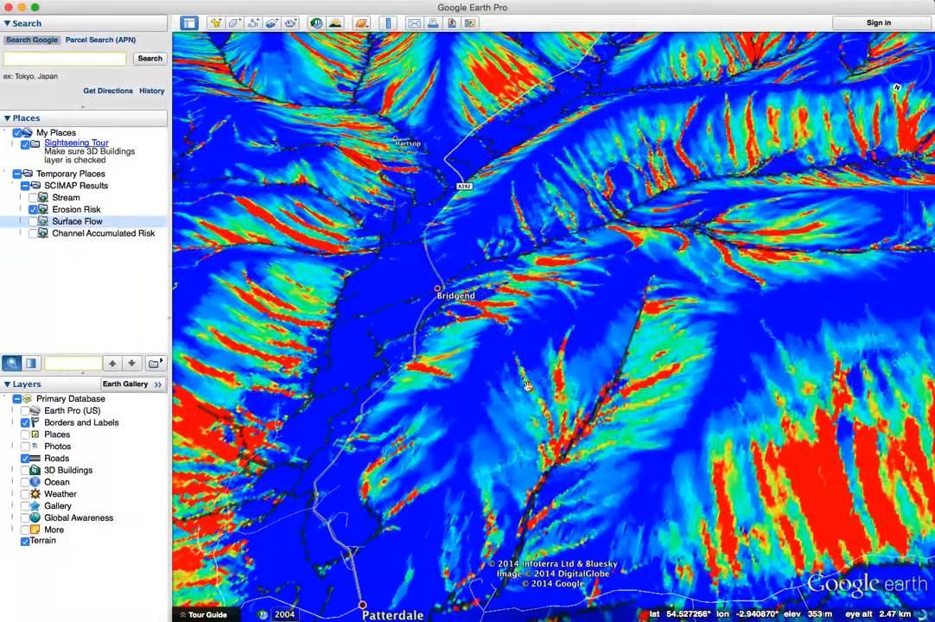
pyautogui.moveTo(527, 387); pyautogui.dragTo(638, 424)
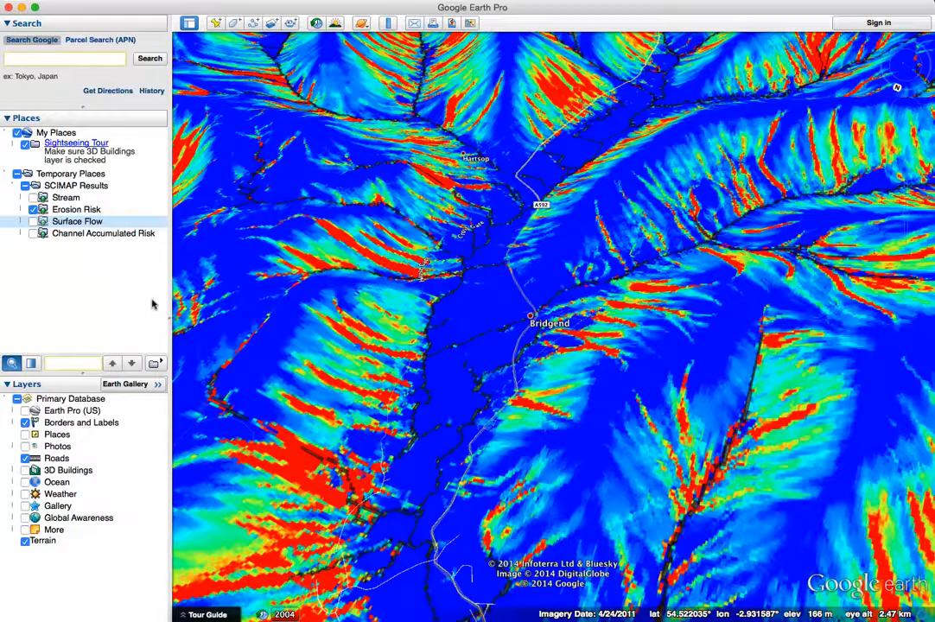
# Step: Switch to SCIMAP and add an observation with value 35 to the Eamont obs set, on the stream west of Glenridding
pyautogui.press('super+Tab')
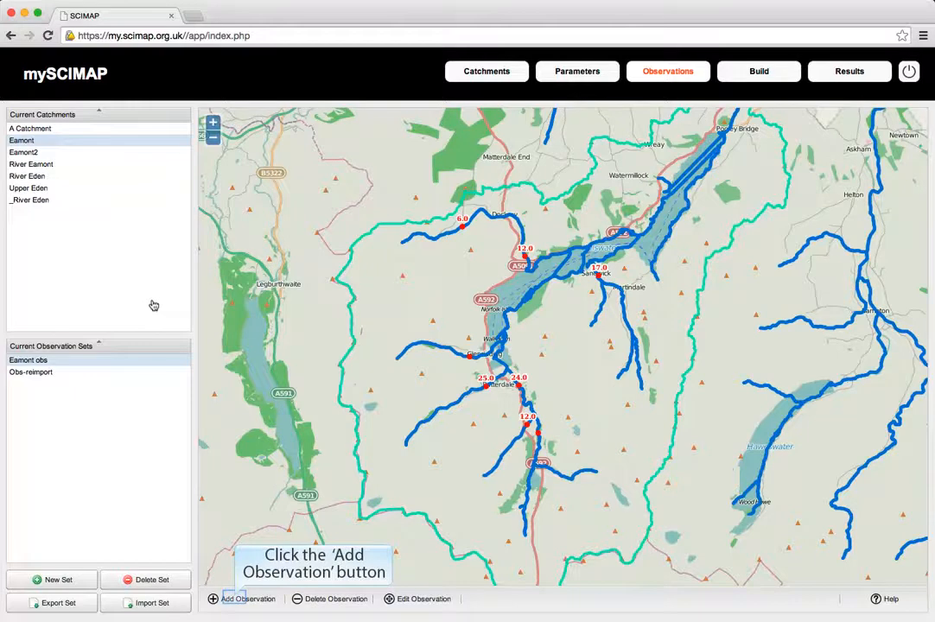
pyautogui.click(235, 601)
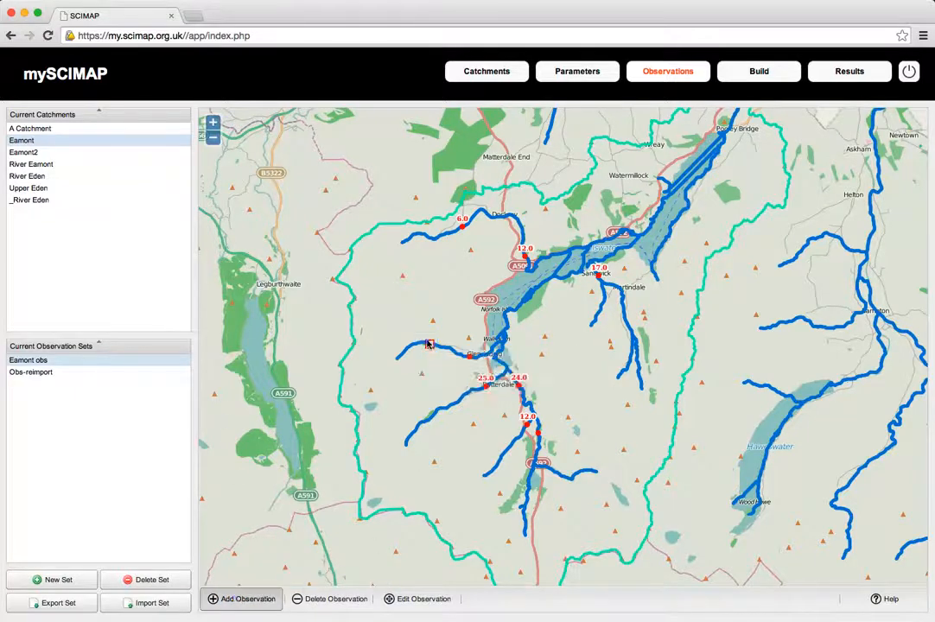
pyautogui.click(427, 344)
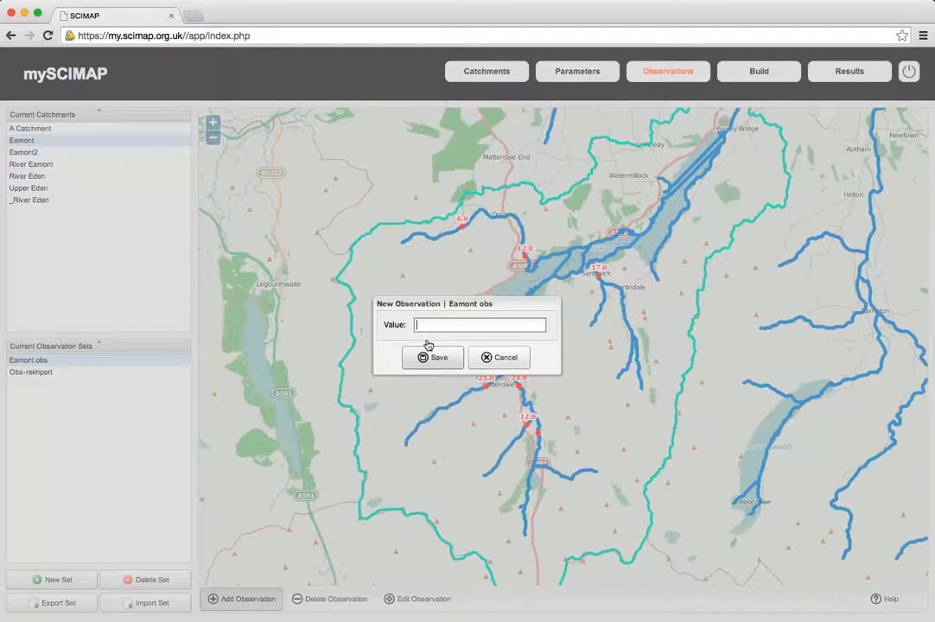
pyautogui.write('35')
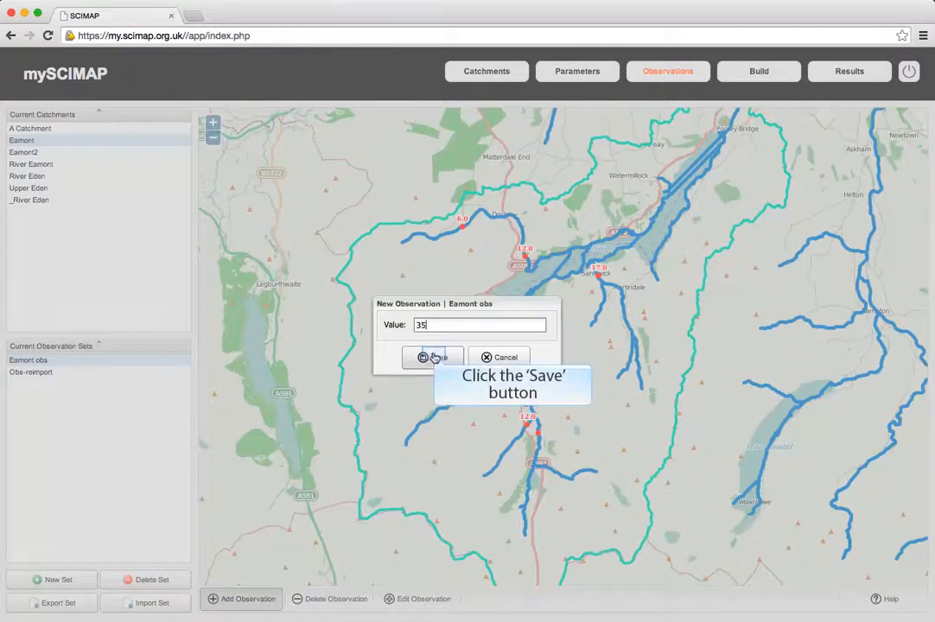
pyautogui.click(435, 357)
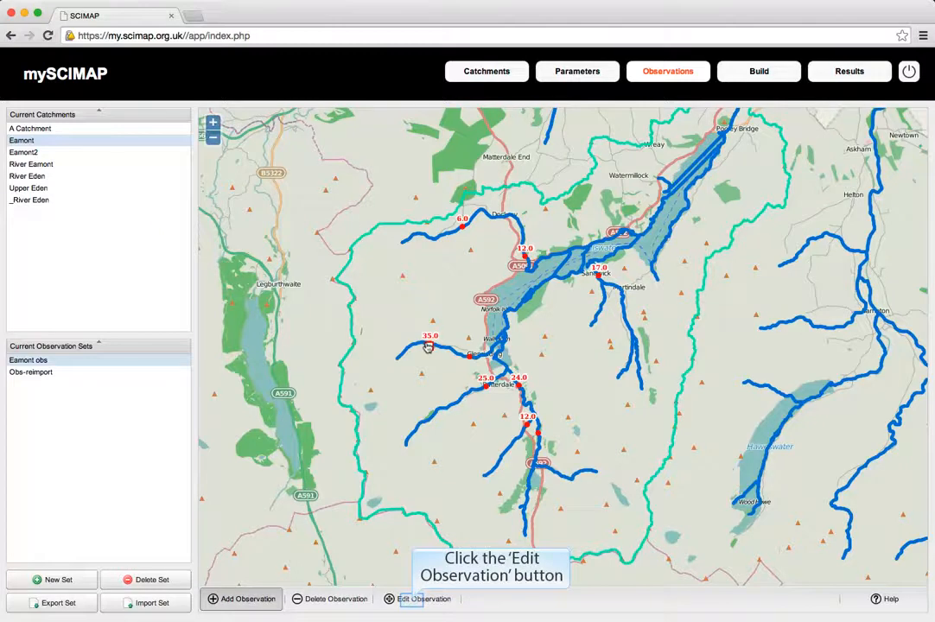
# Step: Move the 35.0 observation slightly downstream towards Glenridding and set its value to 33
pyautogui.click(414, 604)
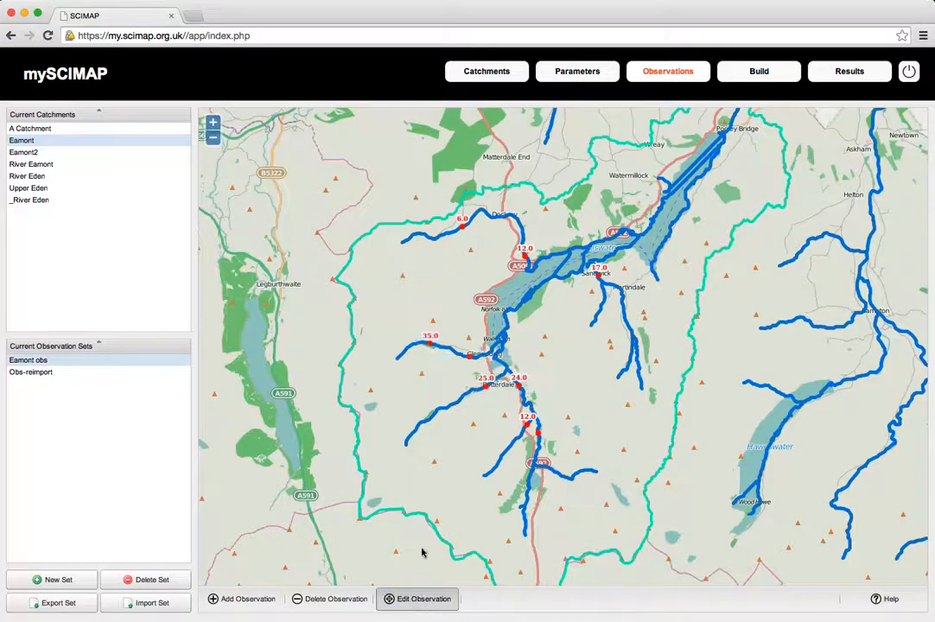
pyautogui.click(427, 344)
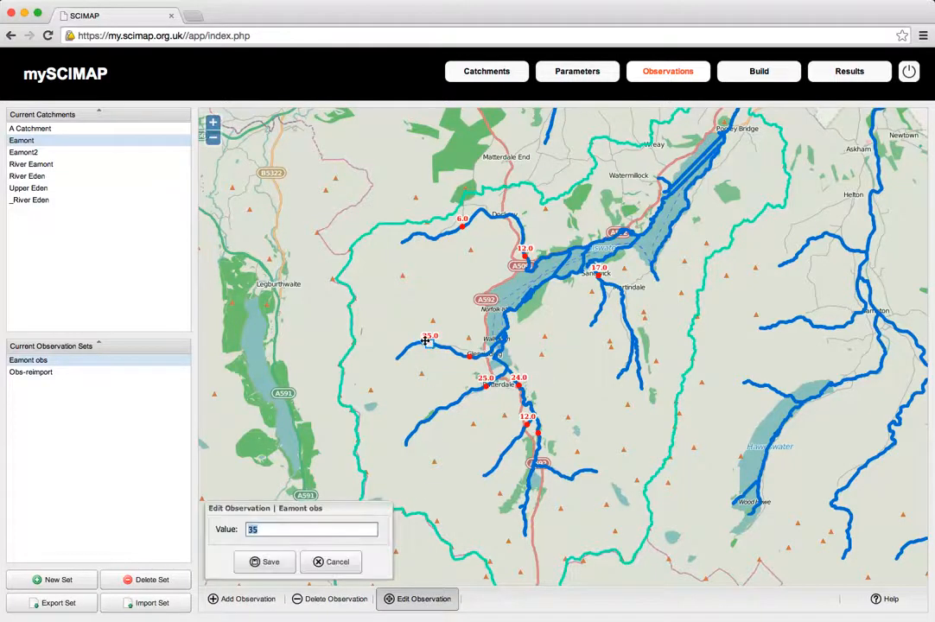
pyautogui.moveTo(423, 336); pyautogui.dragTo(437, 340)
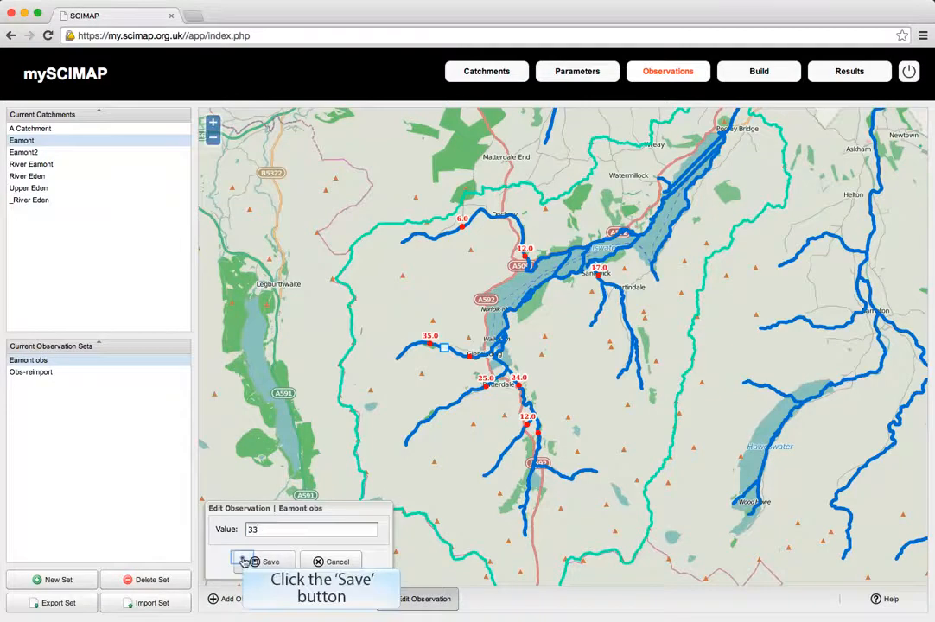
pyautogui.click(250, 561)
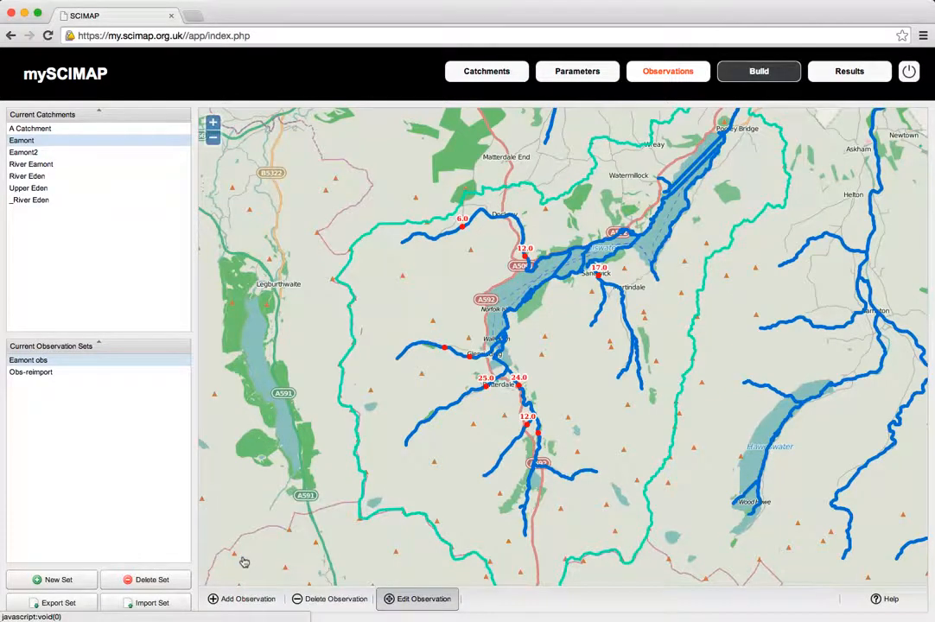
# Step: Set up a new simulation build named "eamont fitted" for the Eamont catchment
pyautogui.click(763, 75)
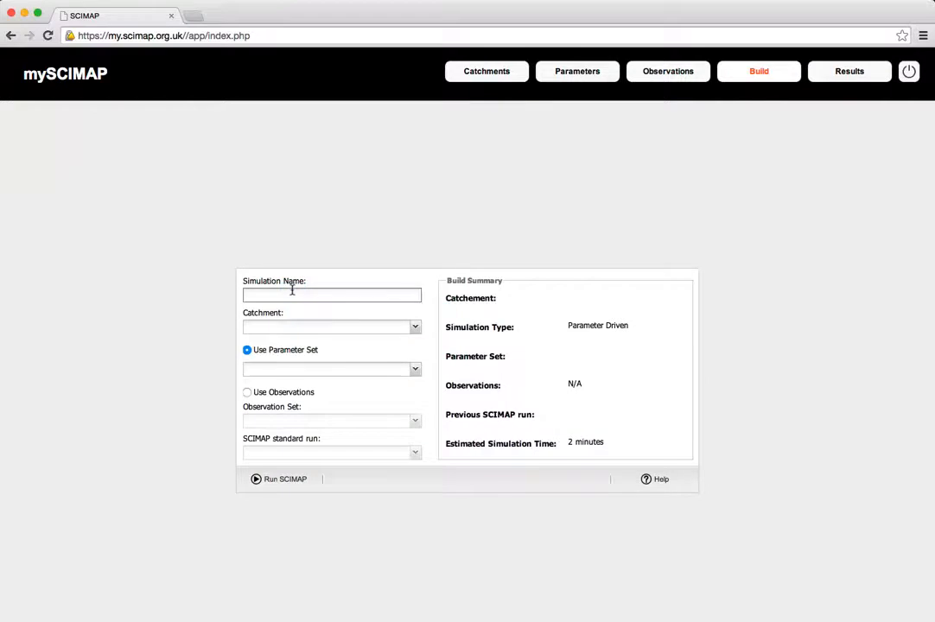
pyautogui.click(292, 295)
pyautogui.write('eamont fl')
pyautogui.write('tted')
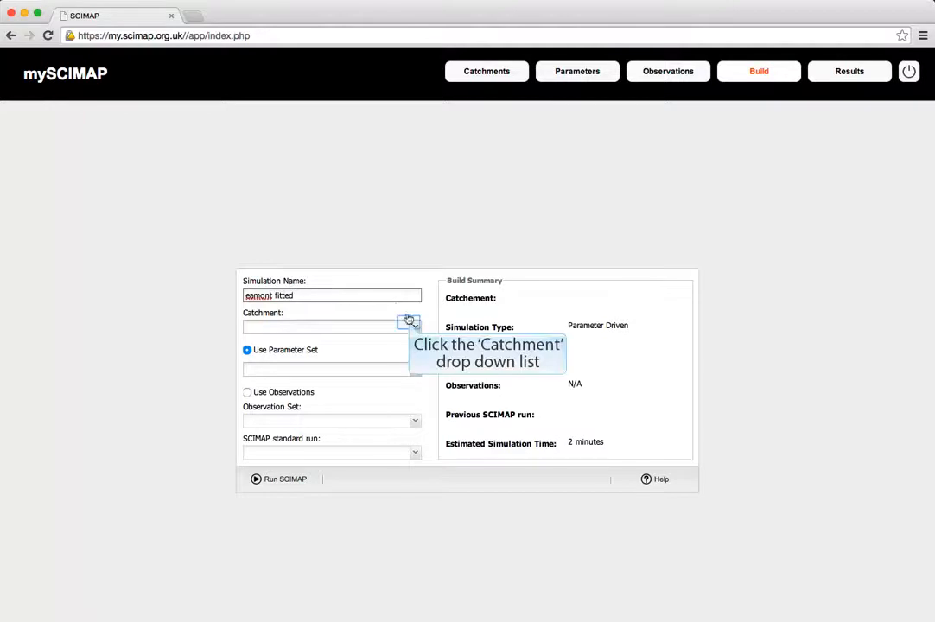
pyautogui.click(409, 324)
pyautogui.click(281, 352)
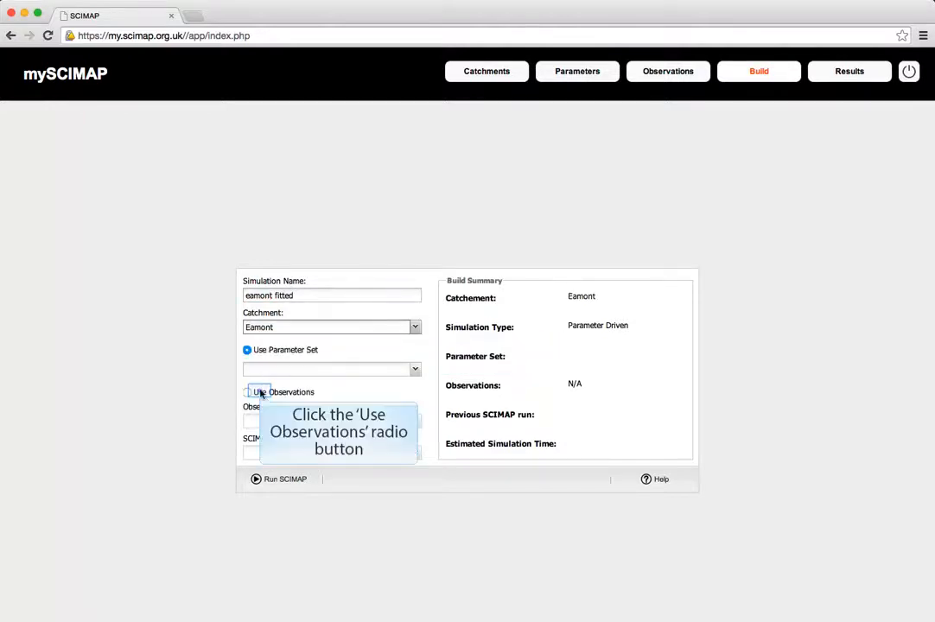
# Step: Make the simulation observation driven, using the Eamont obs observation set and the Eamont standard run
pyautogui.click(260, 393)
pyautogui.click(413, 419)
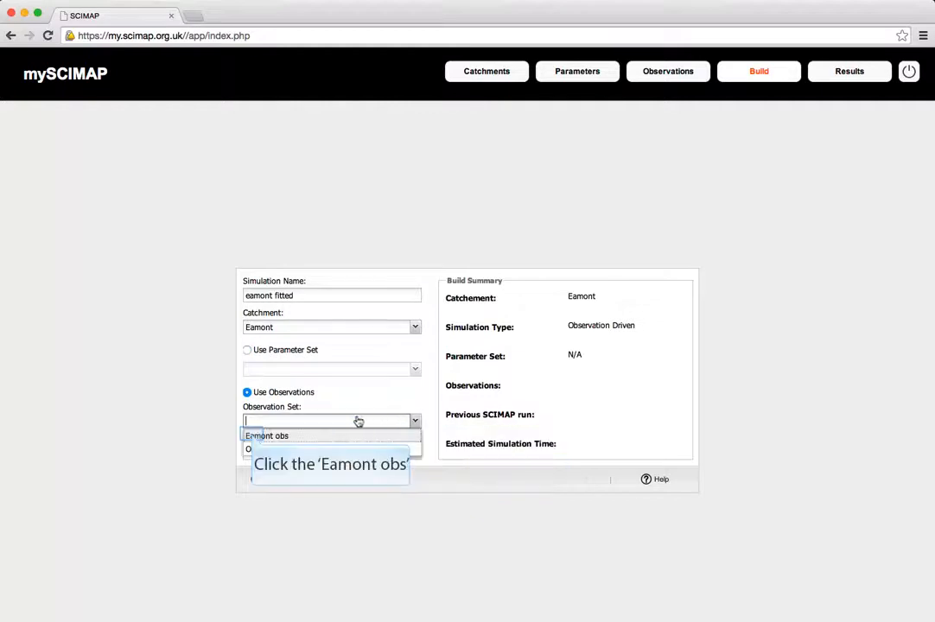
pyautogui.click(252, 437)
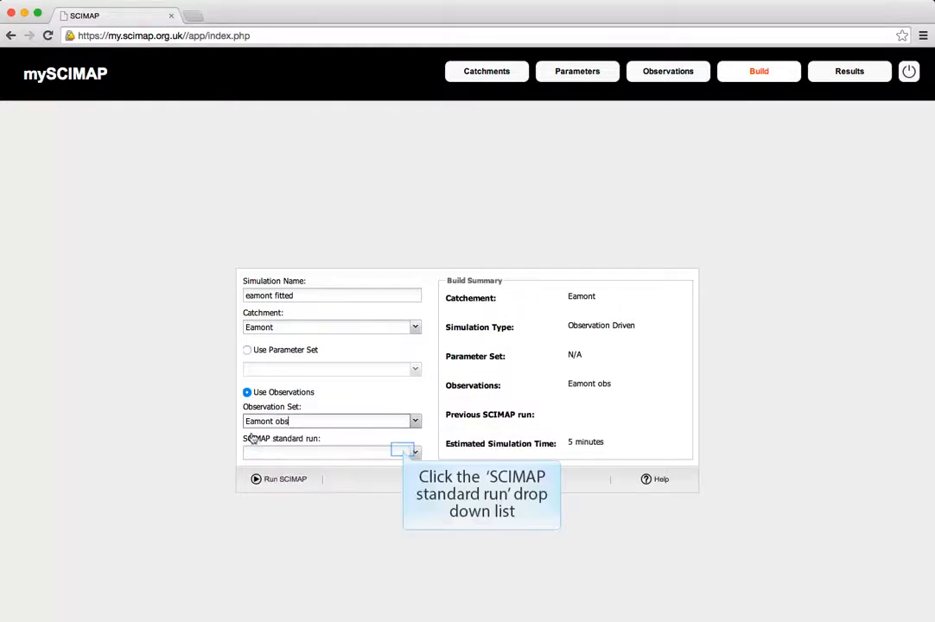
pyautogui.click(403, 452)
pyautogui.click(251, 467)
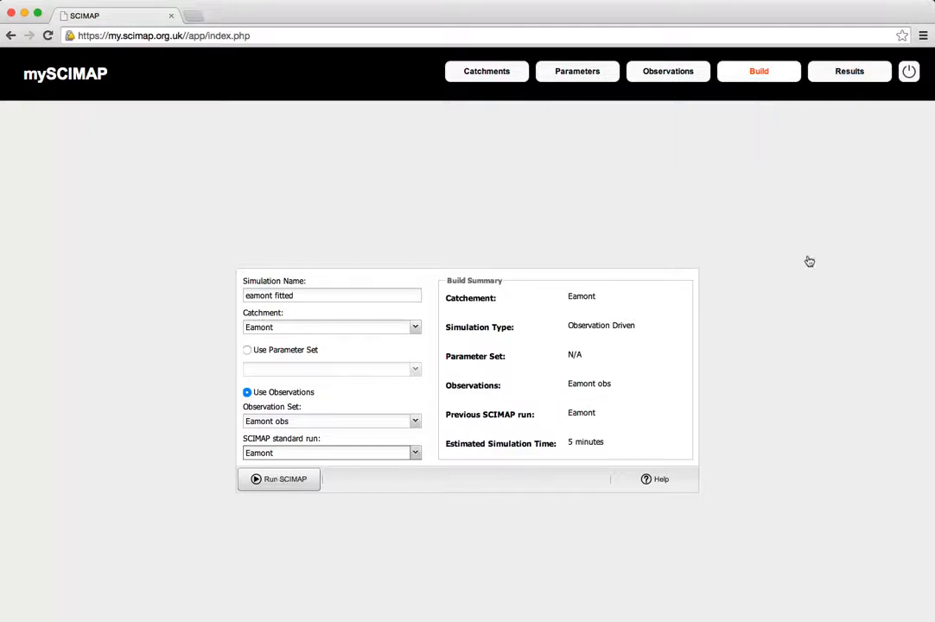
# Step: Review the correlation and uncertainty plots of the Eamont Fitted2 results, and reopen the River Eamont result map
pyautogui.click(849, 73)
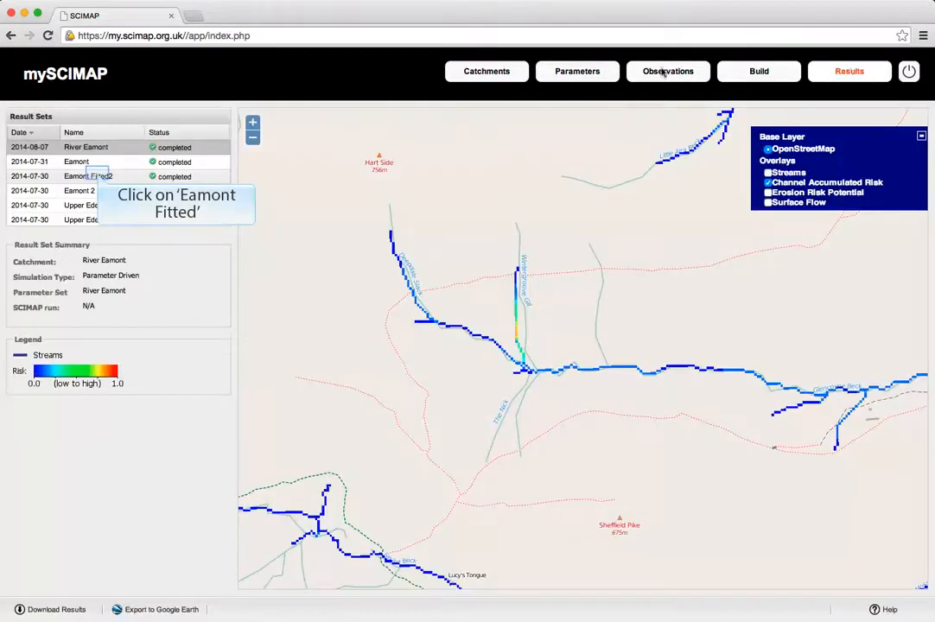
pyautogui.click(99, 176)
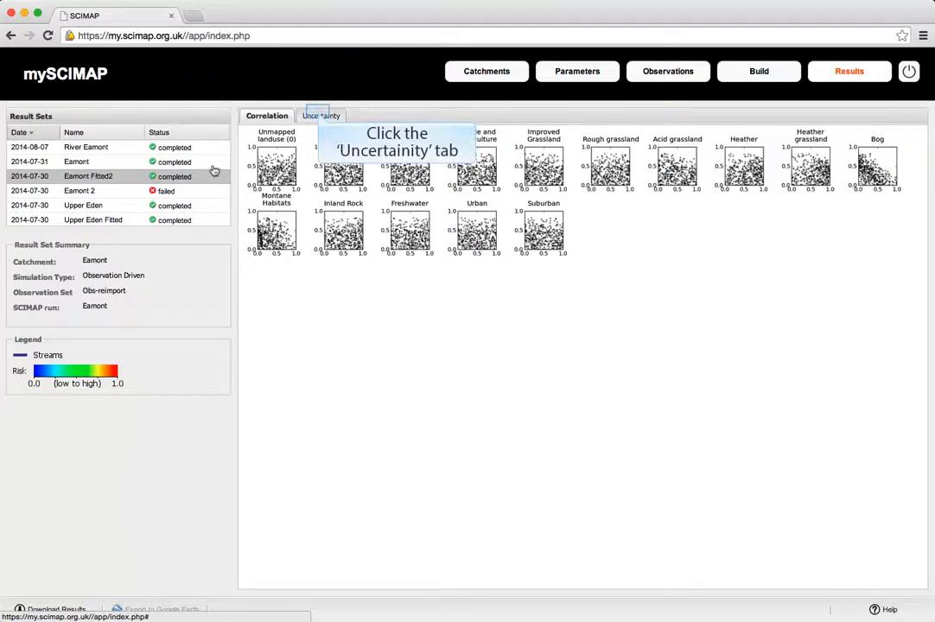
pyautogui.click(318, 116)
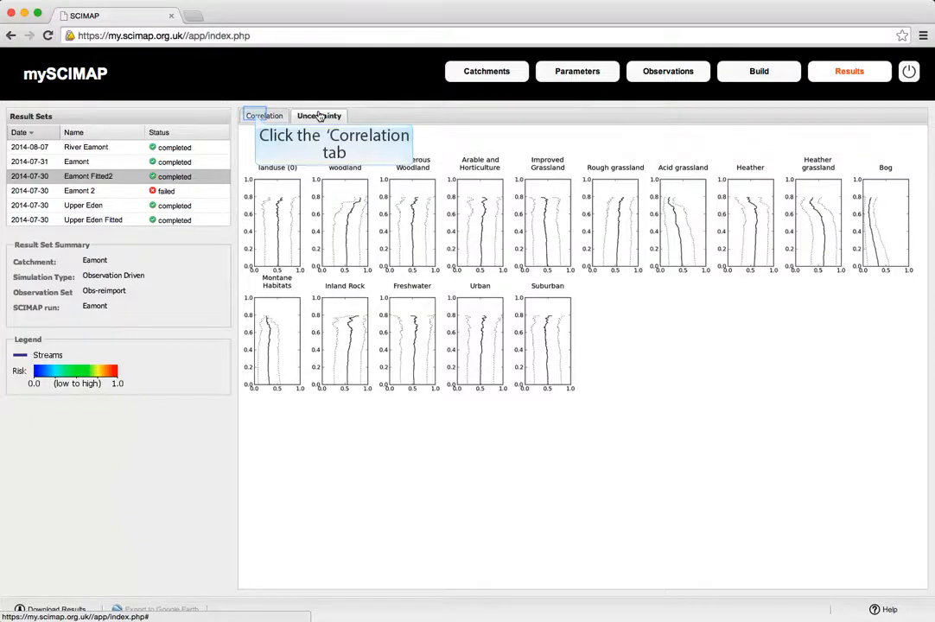
pyautogui.click(257, 117)
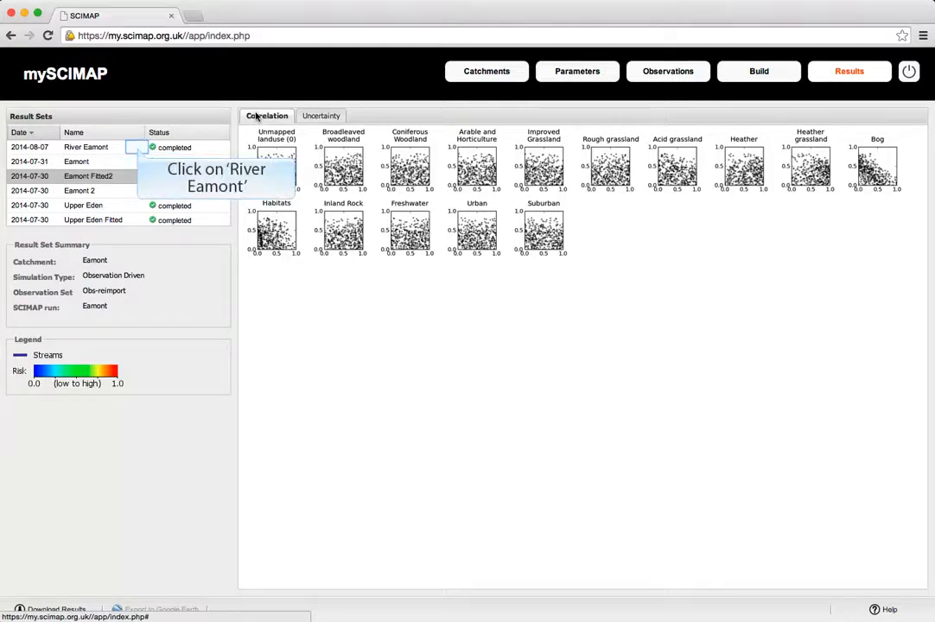
pyautogui.click(138, 151)
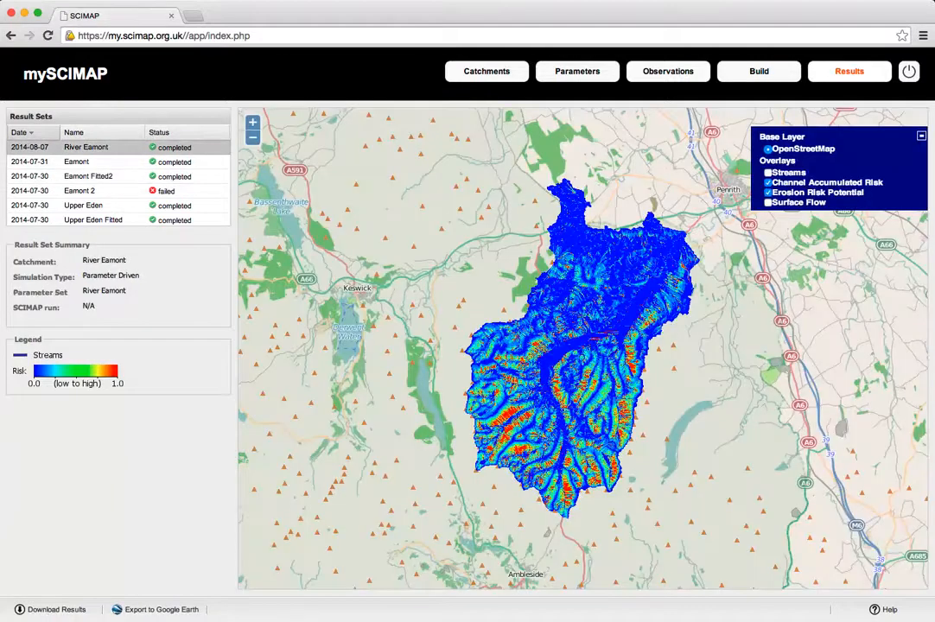